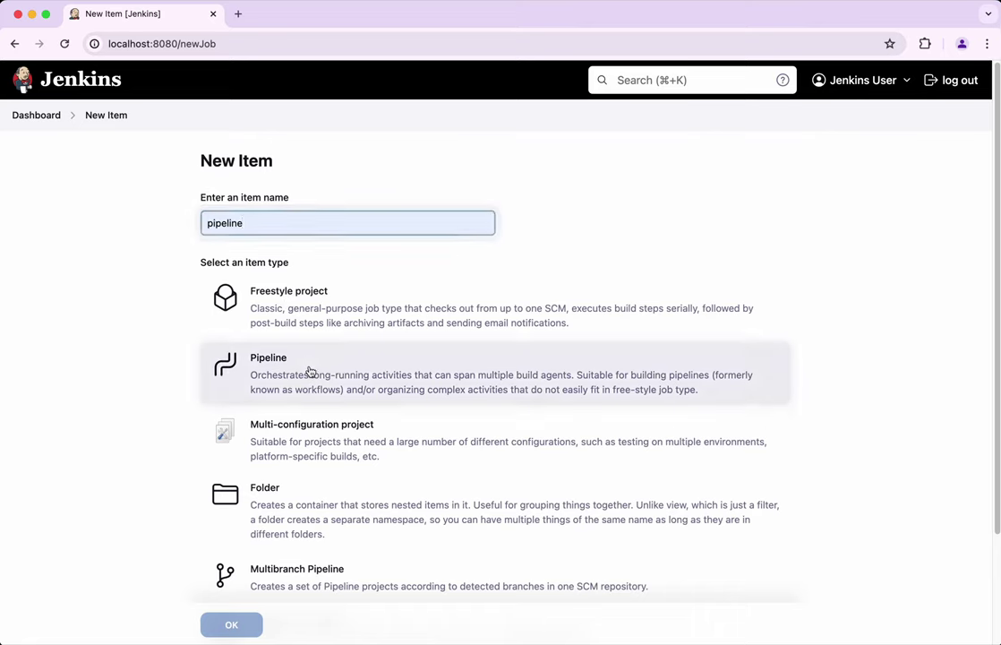
- Create the Pipeline item named pipeline and fill its script with the Hello World sample
left_click(224, 626)
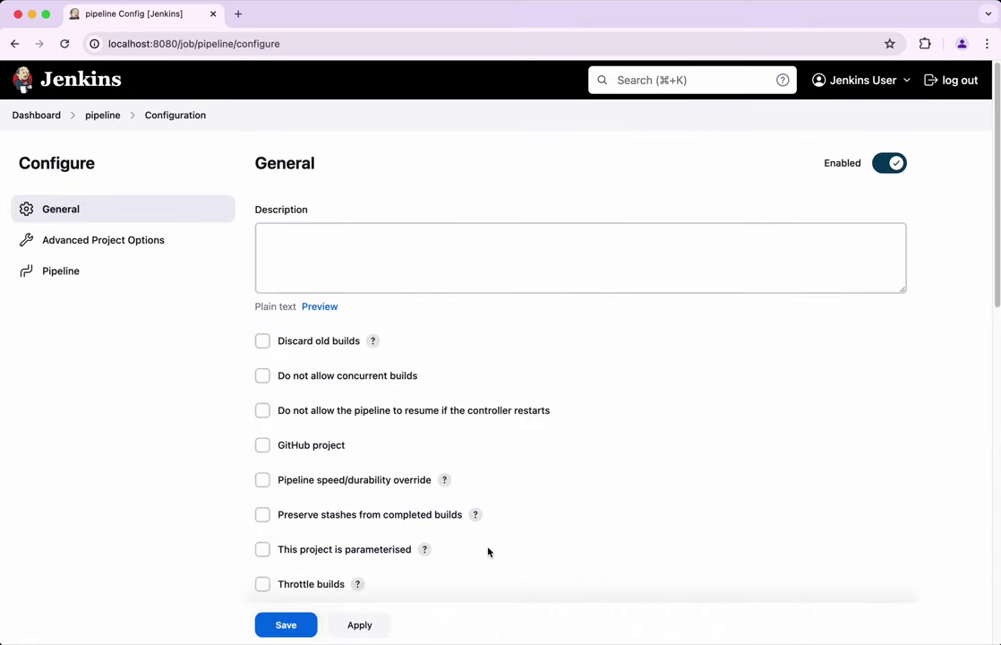
scroll(487, 550, "down", 15)
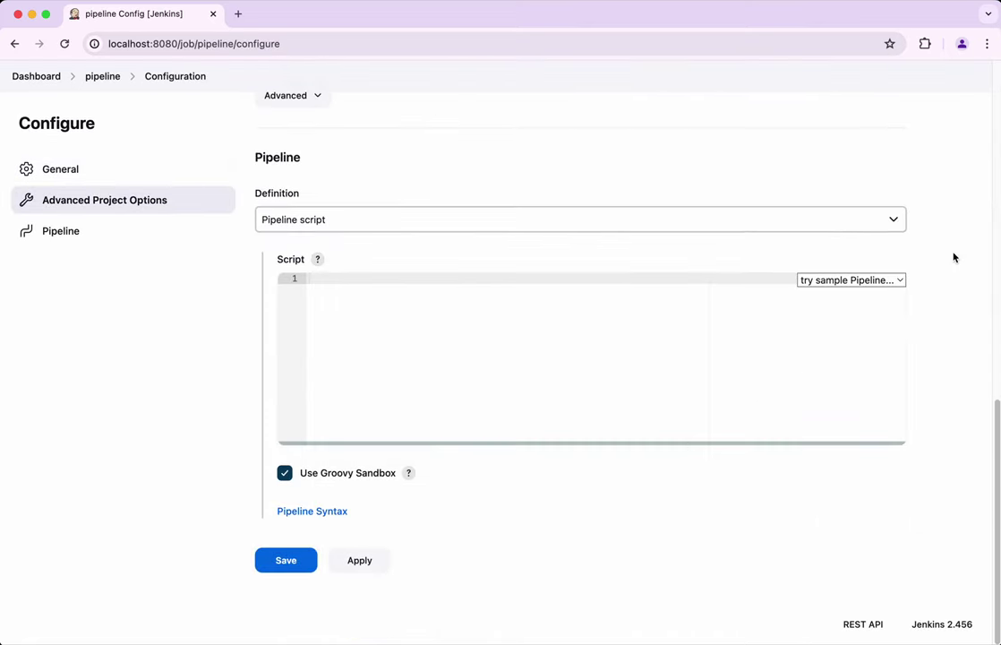
left_click(897, 282)
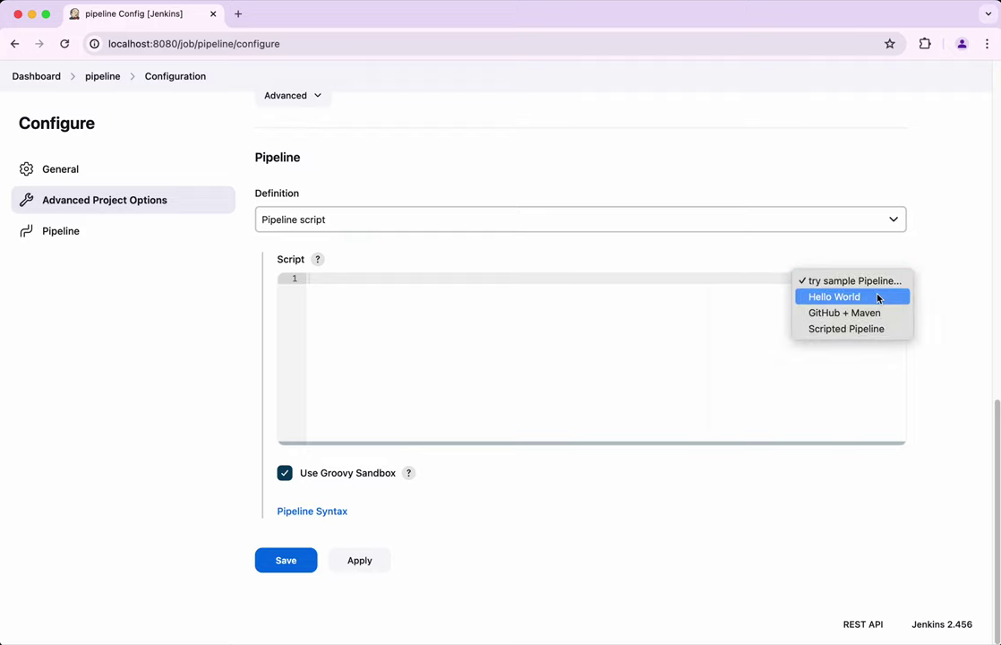
left_click(877, 298)
- Show the help text for Throttle builds in the general settings and enable that option
scroll(808, 578, "up", 2)
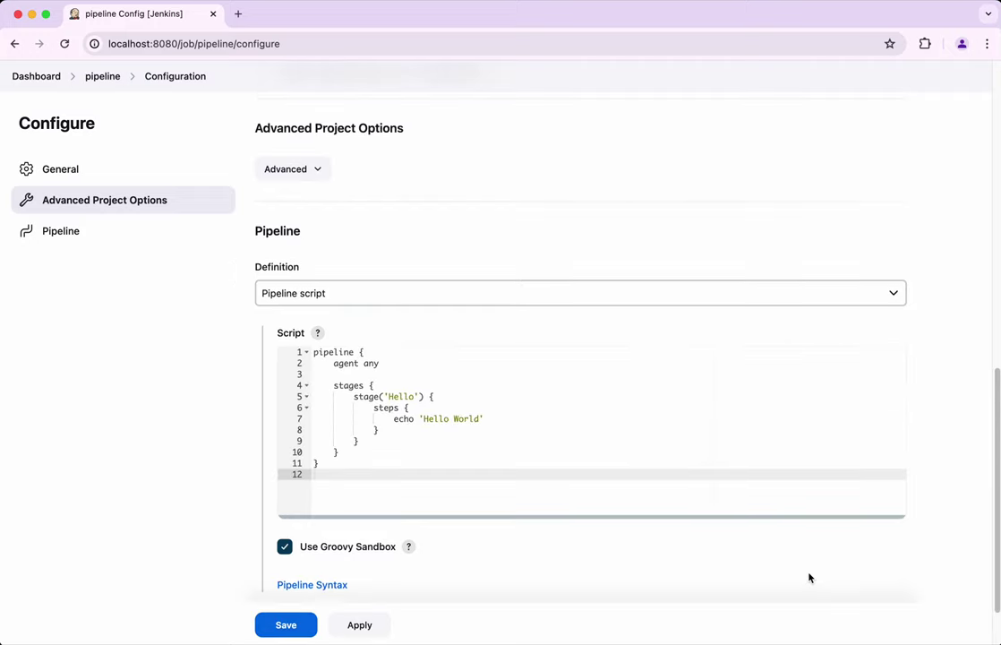
scroll(793, 531, "up", 10)
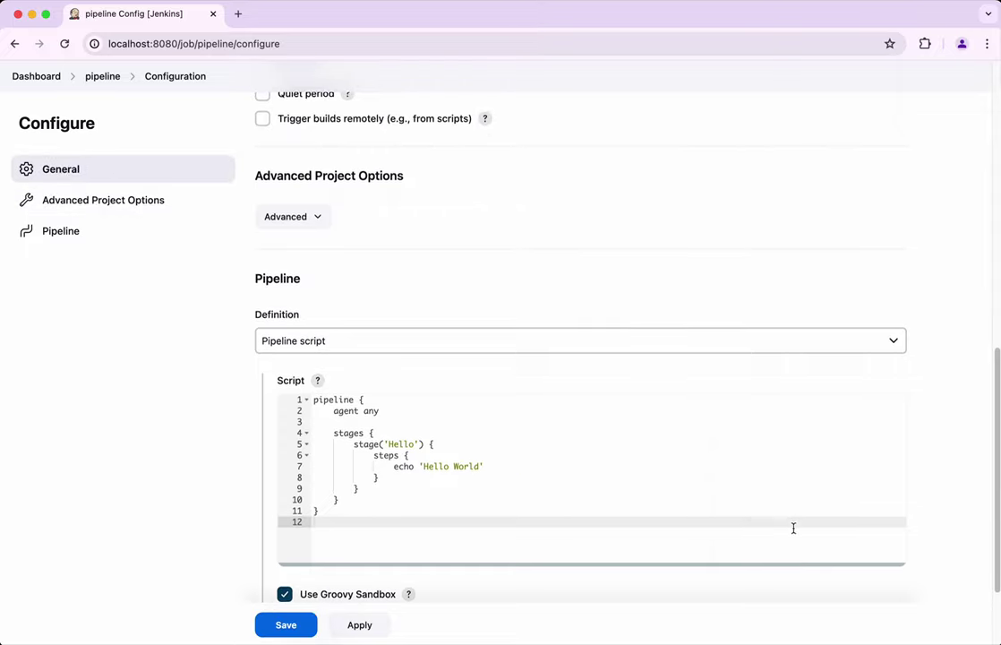
scroll(793, 535, "down", 1)
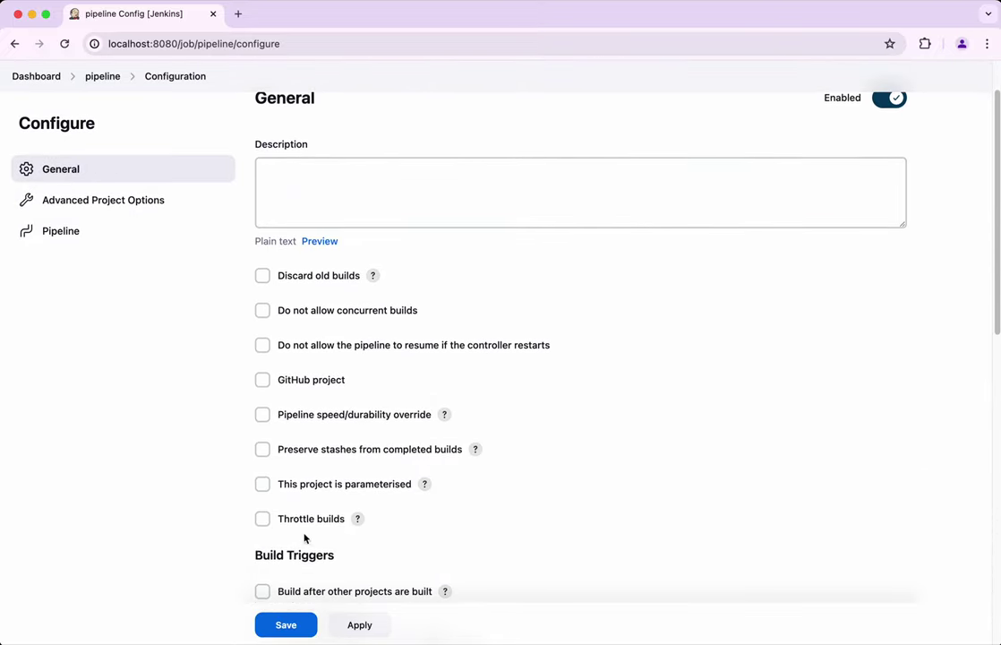
left_click(357, 518)
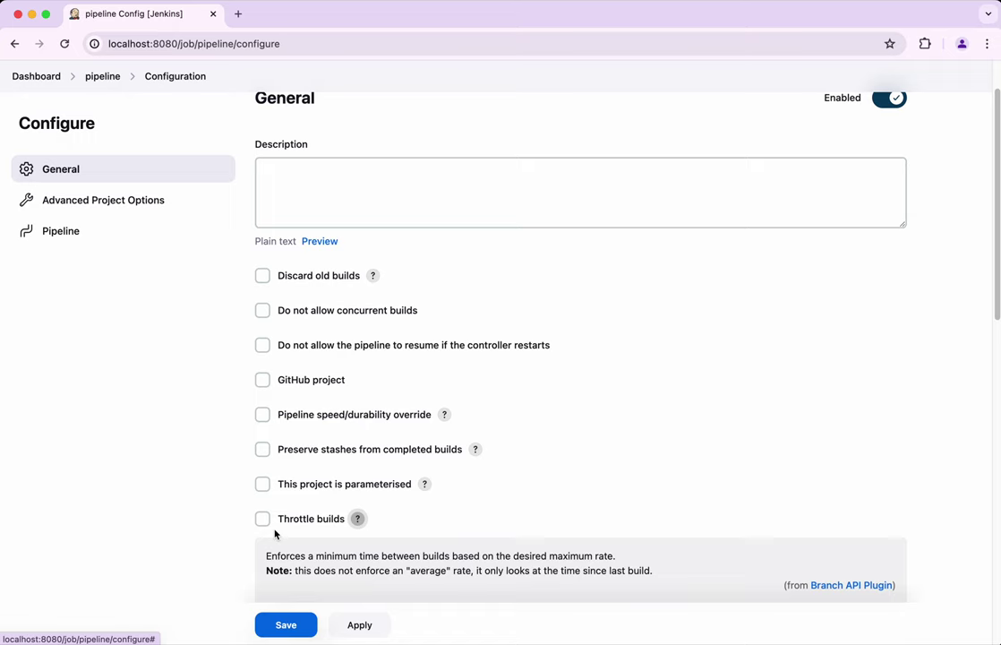
scroll(483, 529, "down", 3)
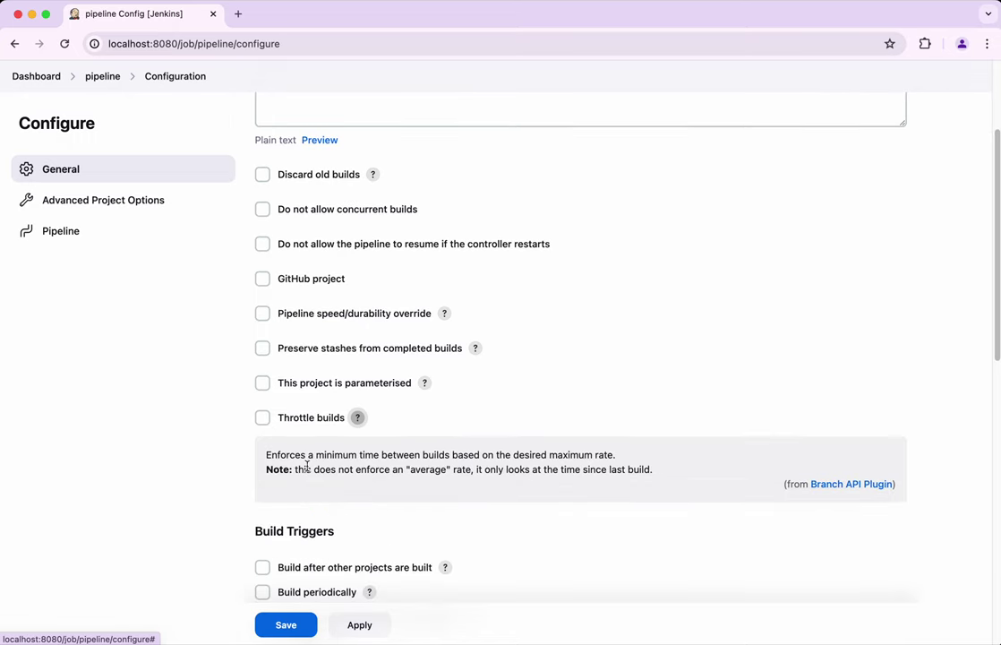
left_click(262, 415)
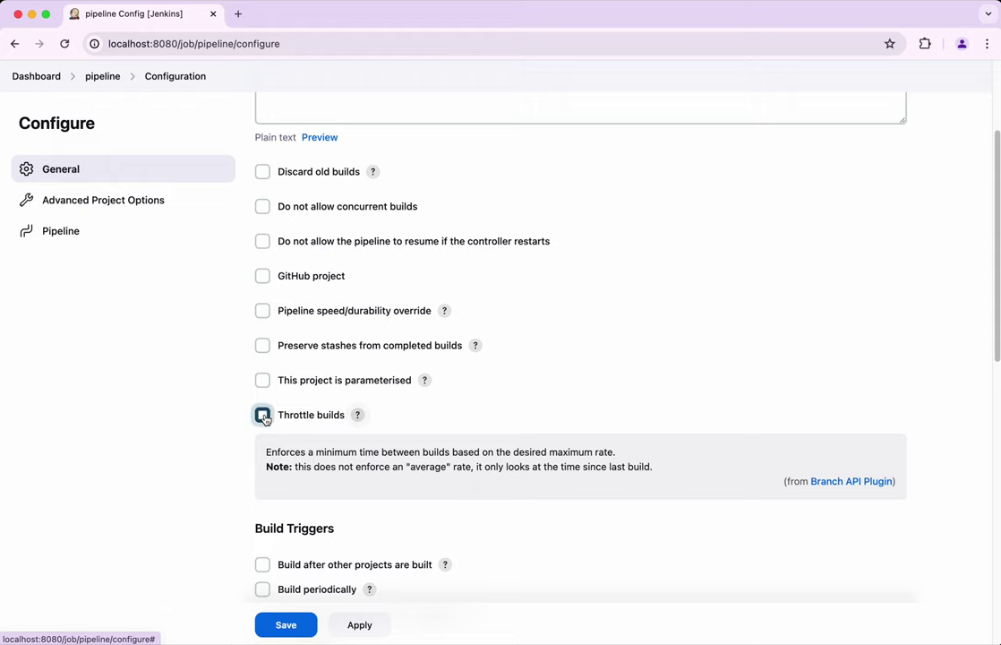
- Set the throttle to 3 builds with a Minute time period and save the pipeline configuration
scroll(440, 515, "down", 5)
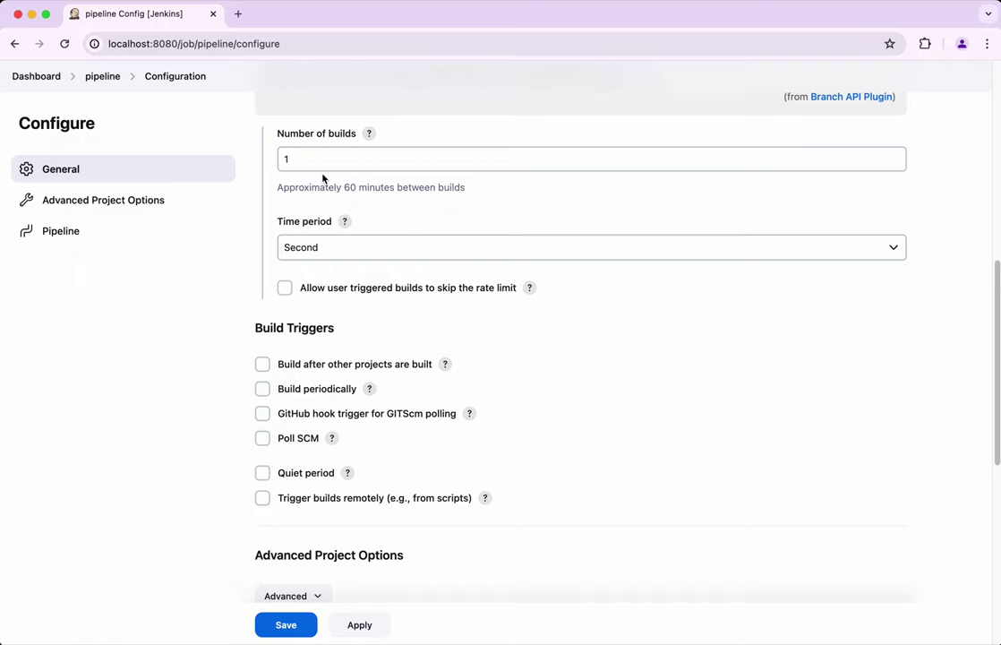
key("Tab")
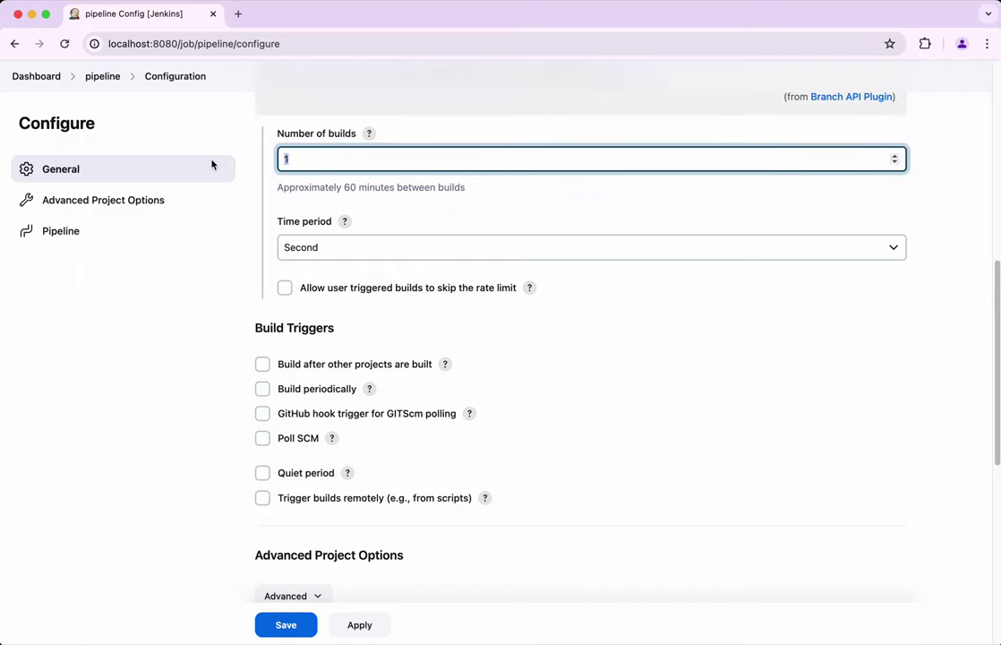
left_click(324, 240)
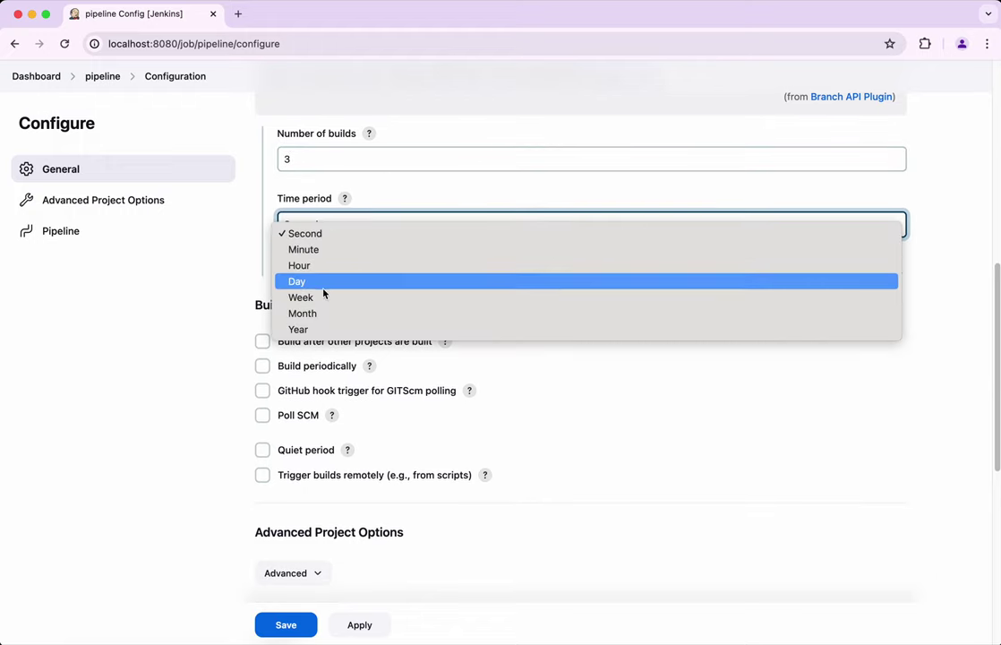
left_click(329, 255)
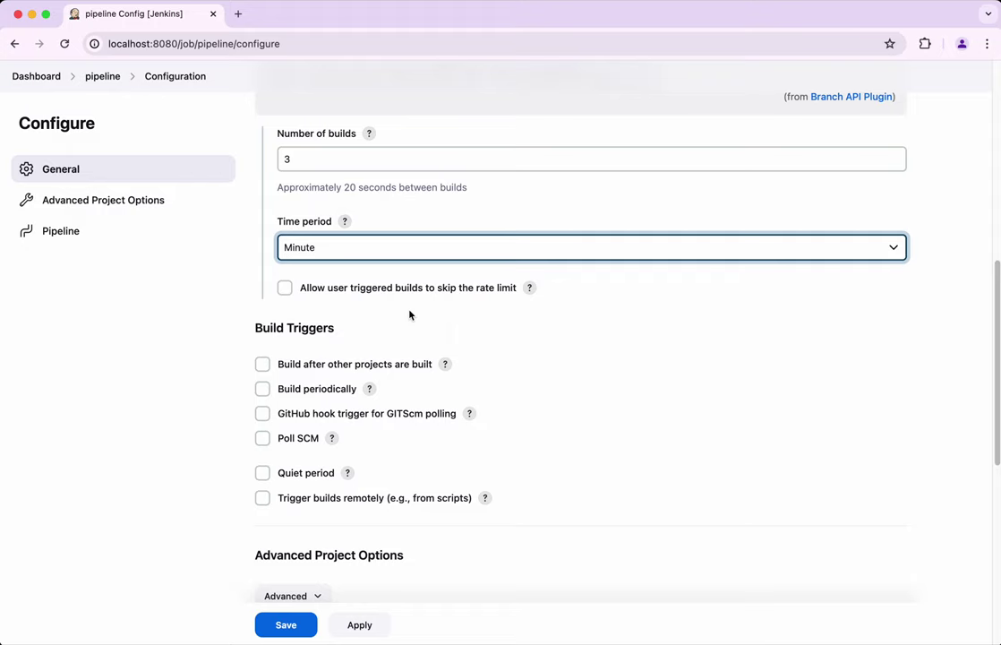
left_click(286, 625)
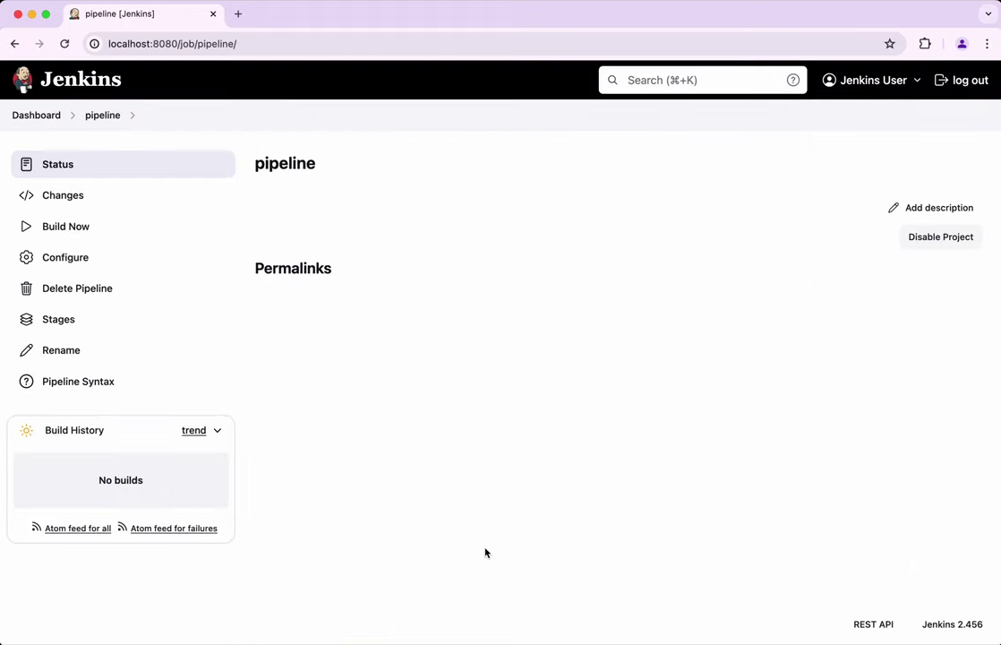
- Run the pipeline repeatedly to test the throttle, checking the console output of build #1 between runs
left_click(67, 231)
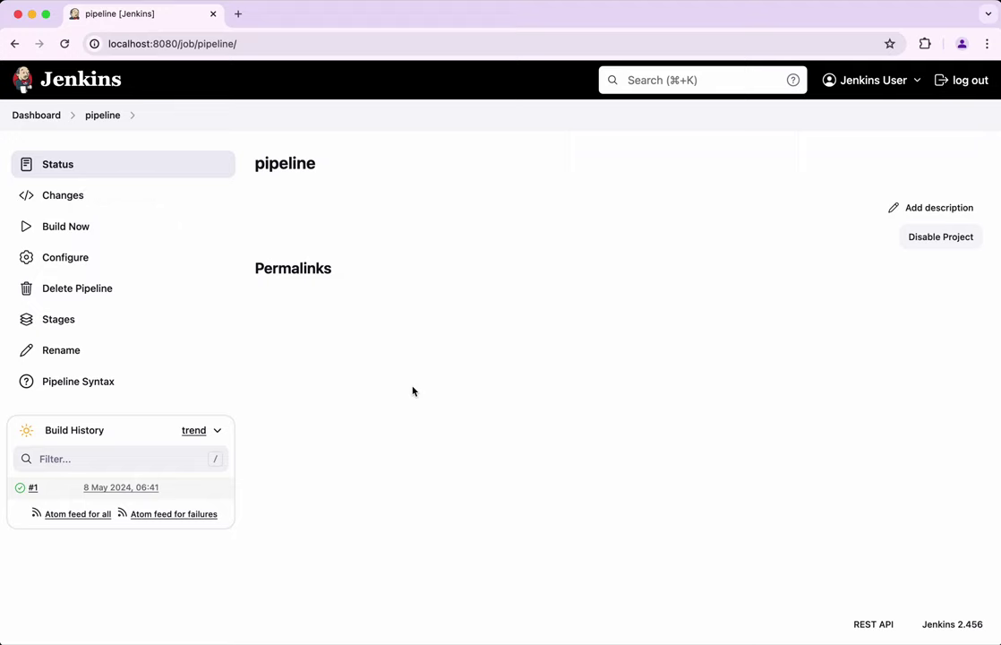
mouse_move(179, 558)
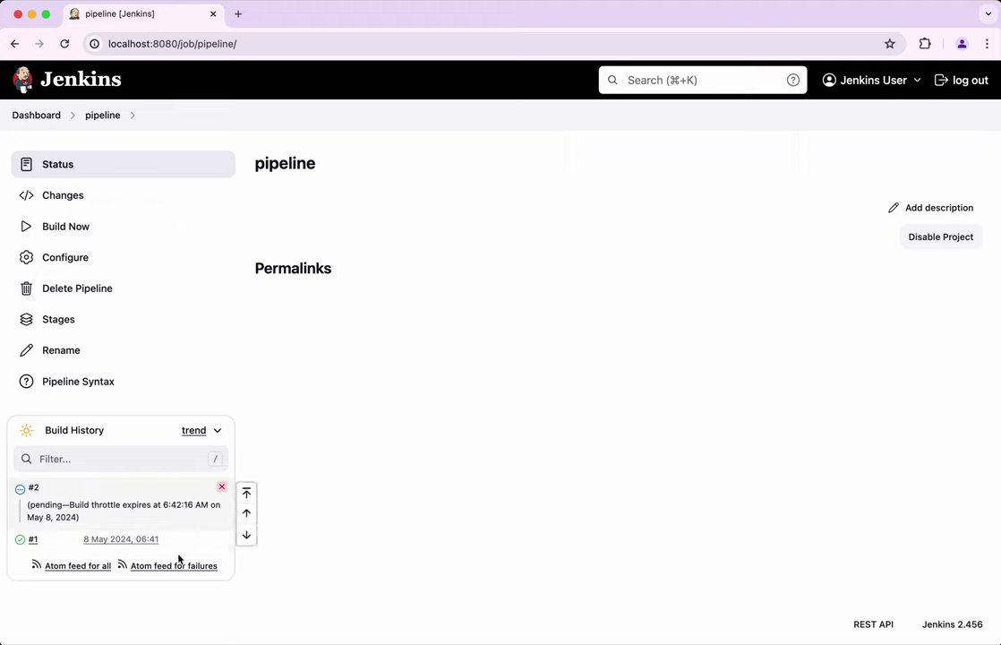
left_click(22, 541)
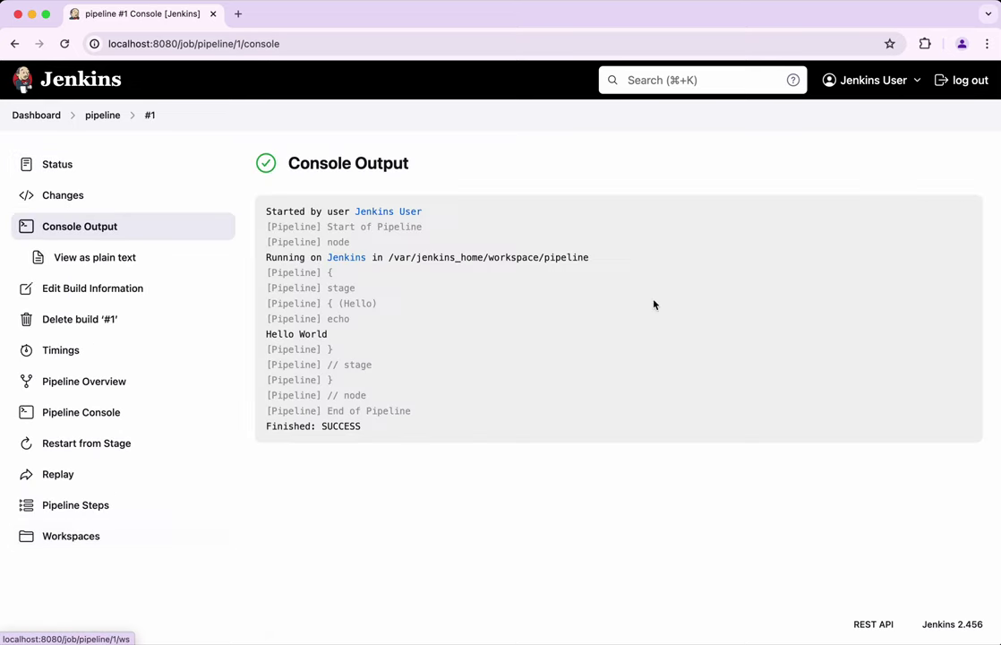
left_click(102, 115)
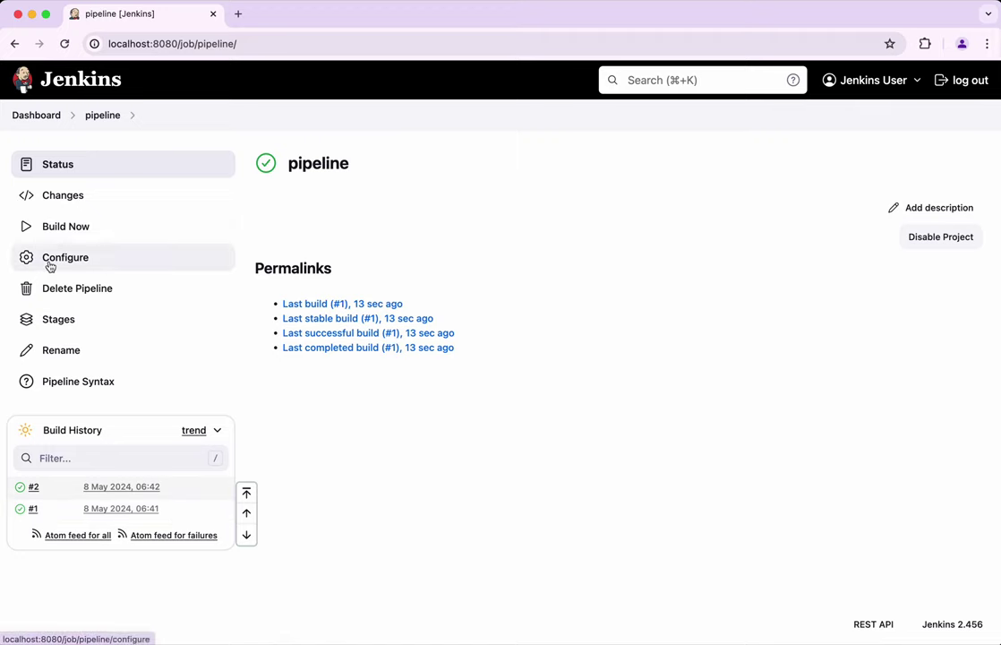
left_click(66, 236)
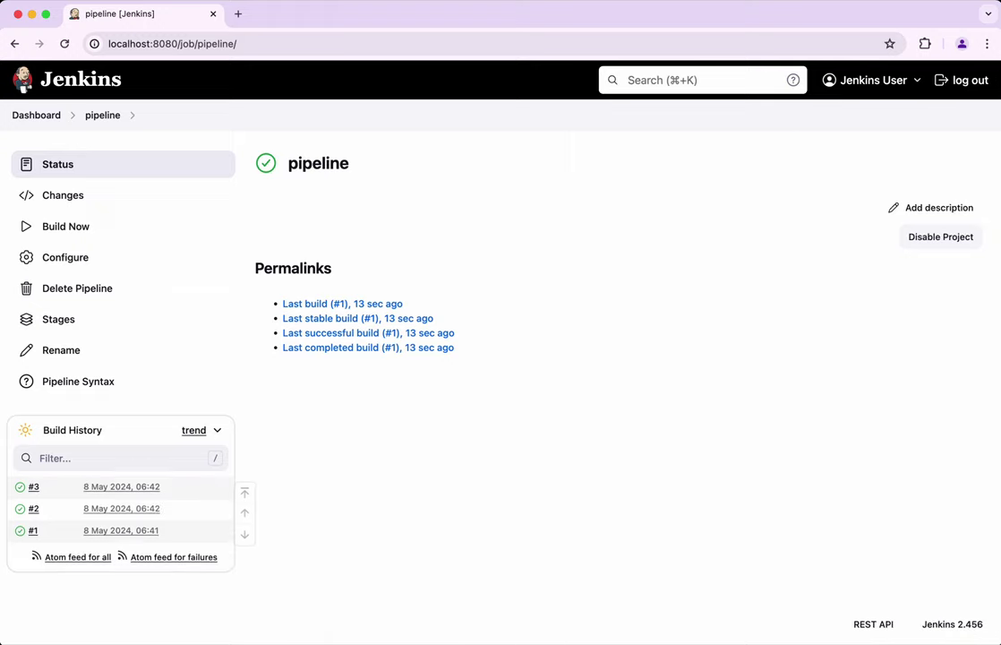
- Reopen the pipeline's configuration and disable Throttle builds
left_click(60, 260)
scroll(578, 543, "down", 10)
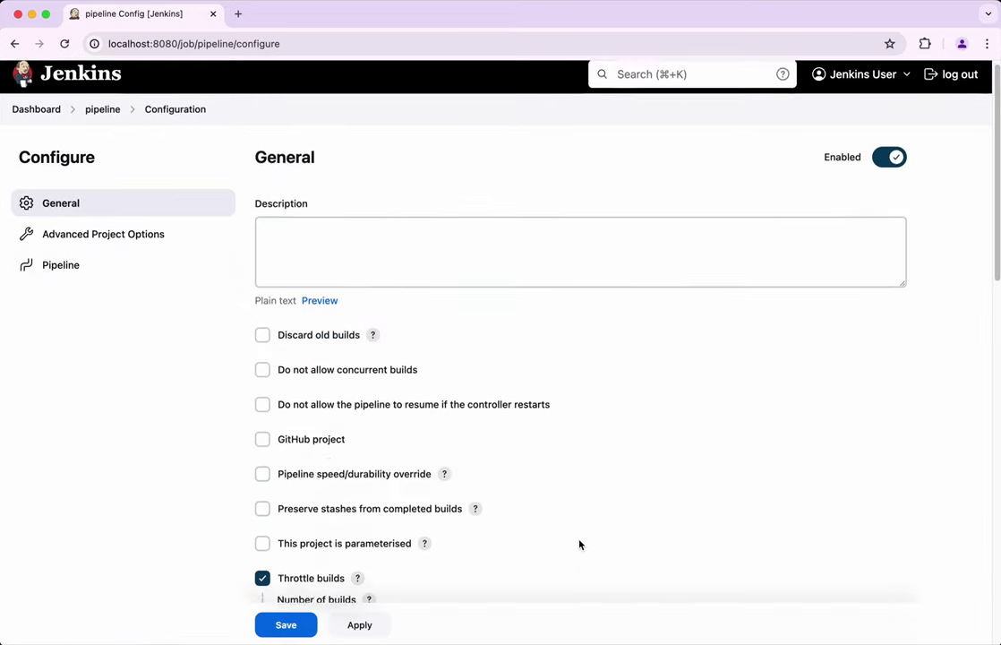
left_click(263, 127)
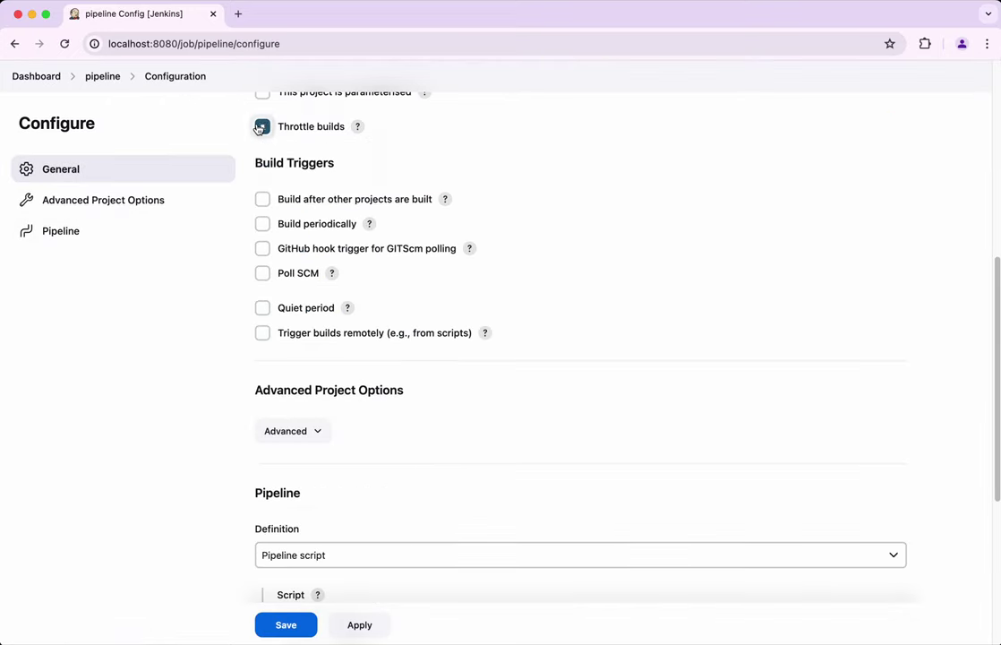
- Open the Declarative Directive Generator from the script's Pipeline Syntax help and choose the options: Options sample directive
scroll(410, 553, "down", 5)
scroll(412, 546, "down", 2)
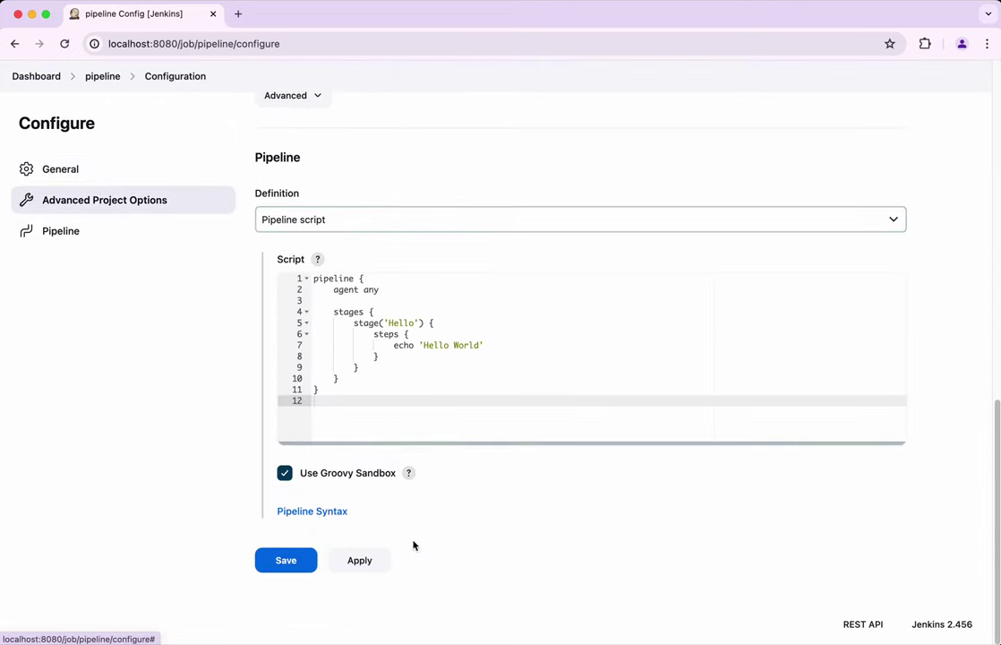
left_click(330, 514)
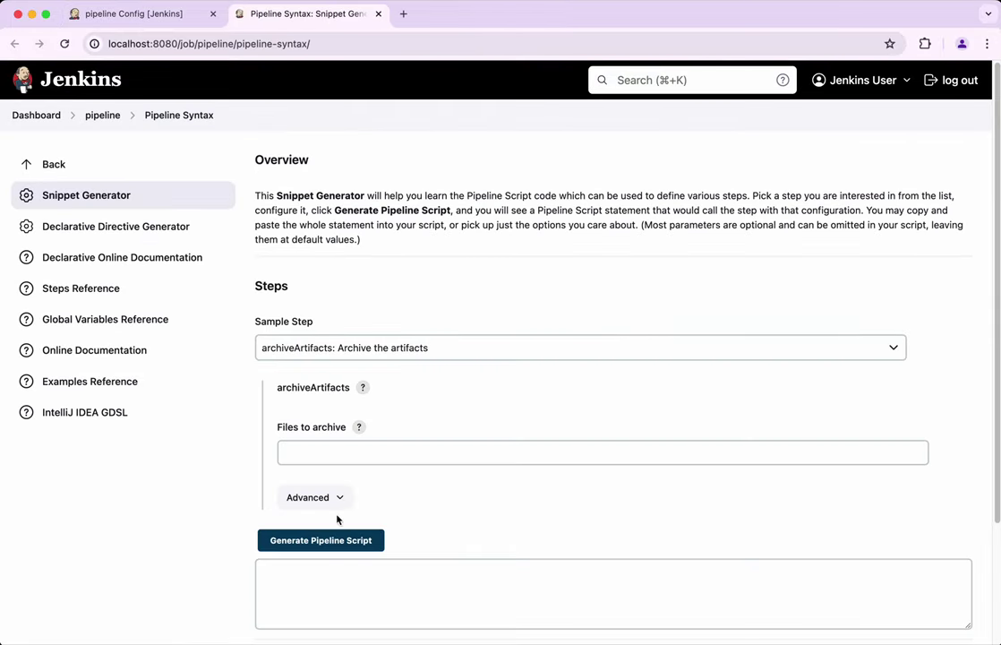
left_click(108, 229)
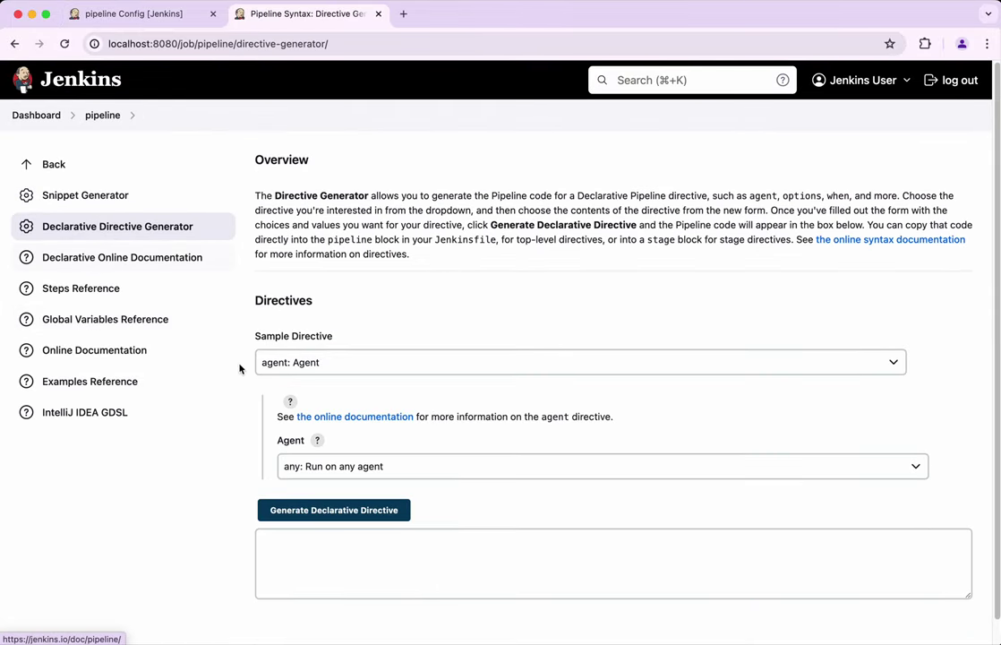
left_click(292, 369)
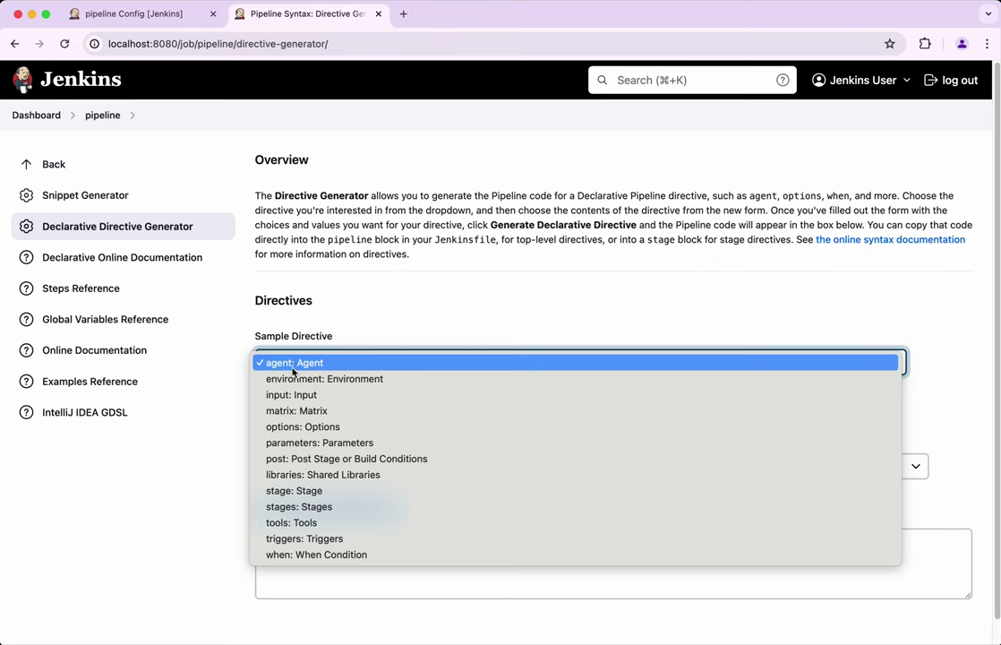
left_click(274, 426)
- Add the rateLimitBuilds: Throttle builds option to the options directive
left_click(312, 437)
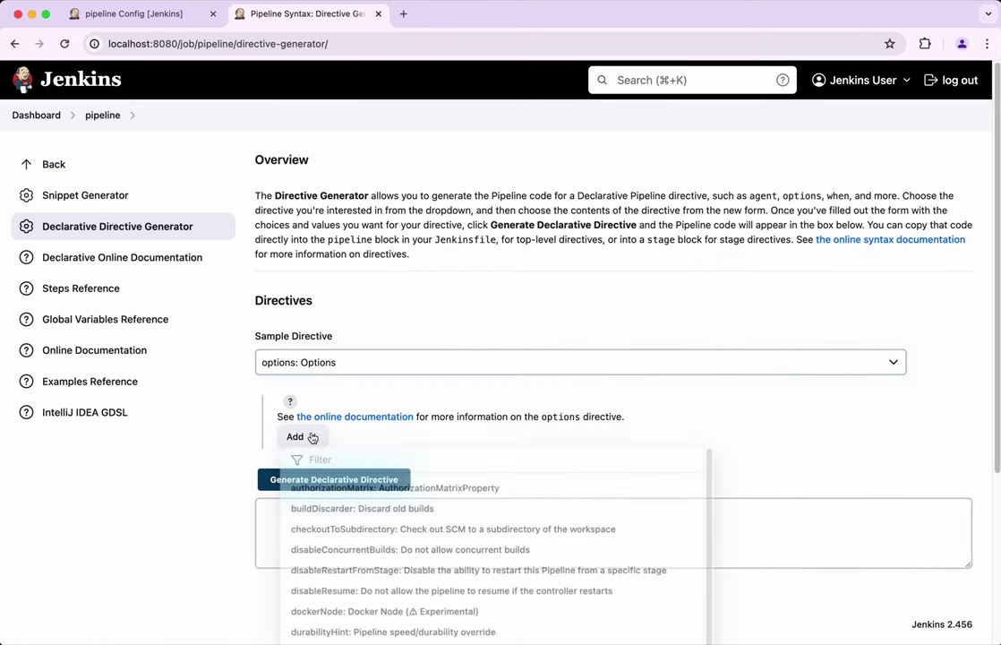
scroll(507, 526, "down", 3)
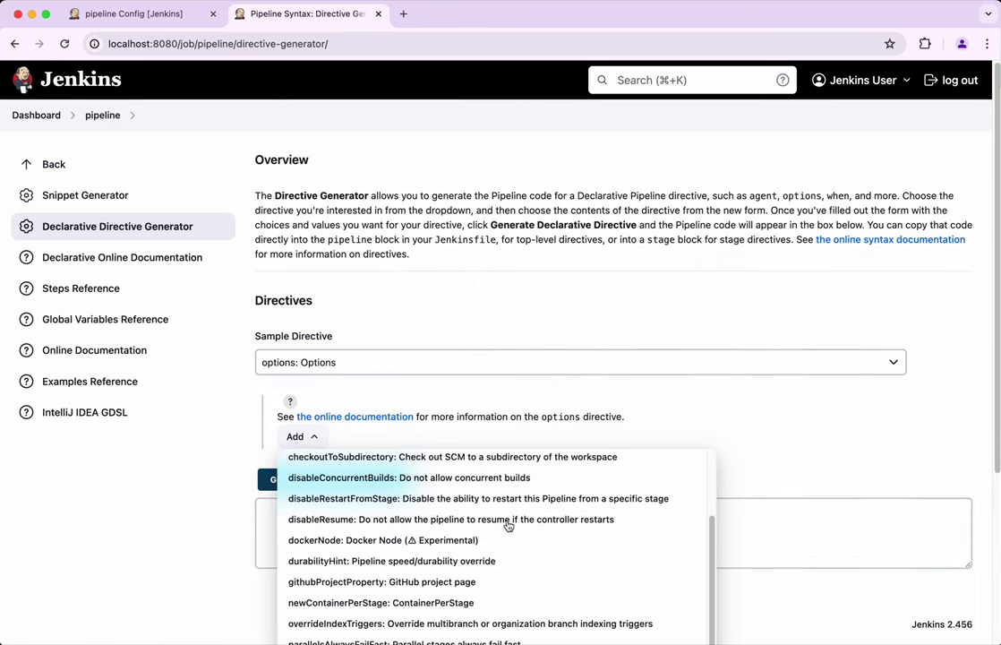
scroll(914, 453, "down", 5)
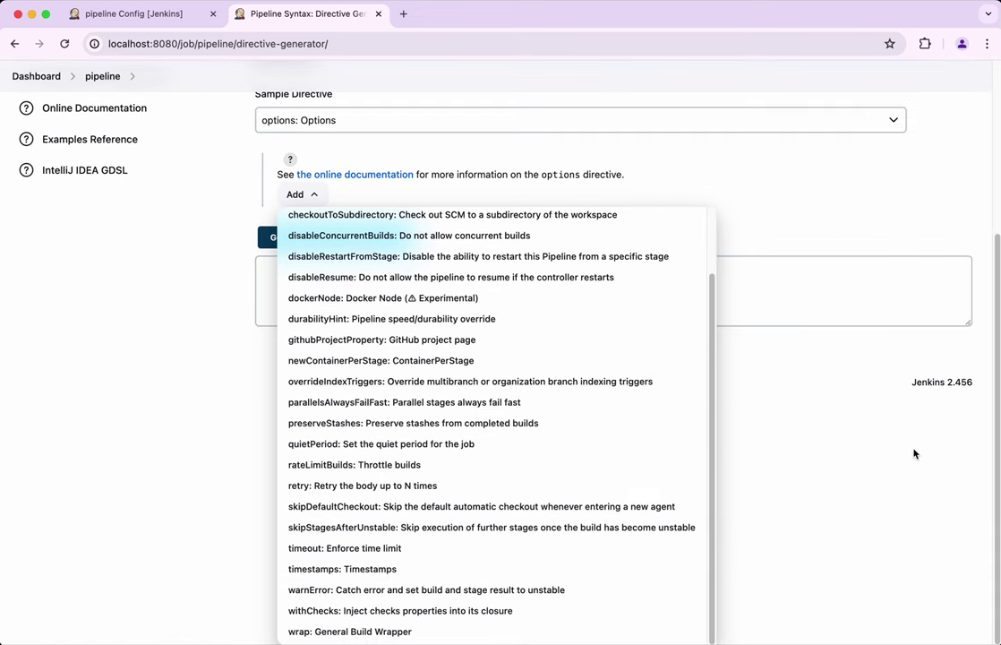
left_click(387, 473)
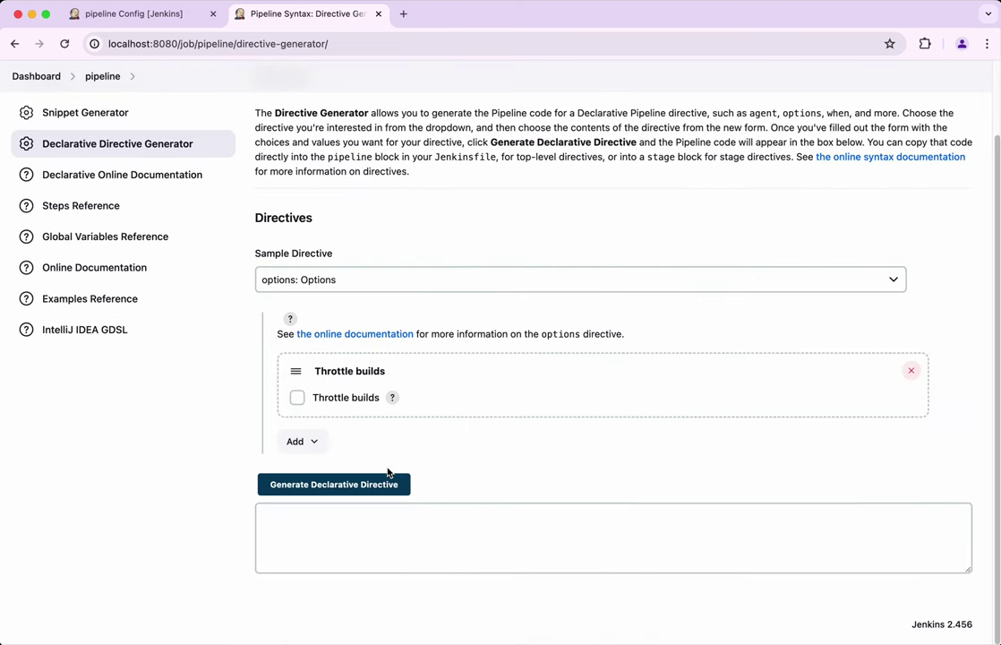
- Enable Throttle builds in the directive and set it to 3 builds with a Minute time period
left_click(298, 398)
left_click_drag(369, 445, 271, 440)
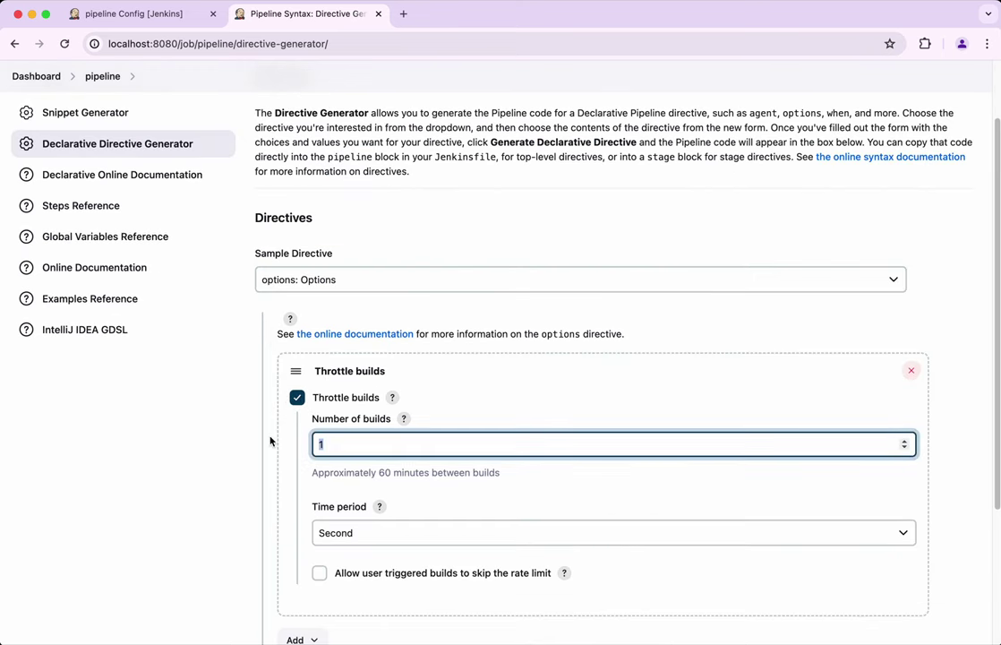
type("3")
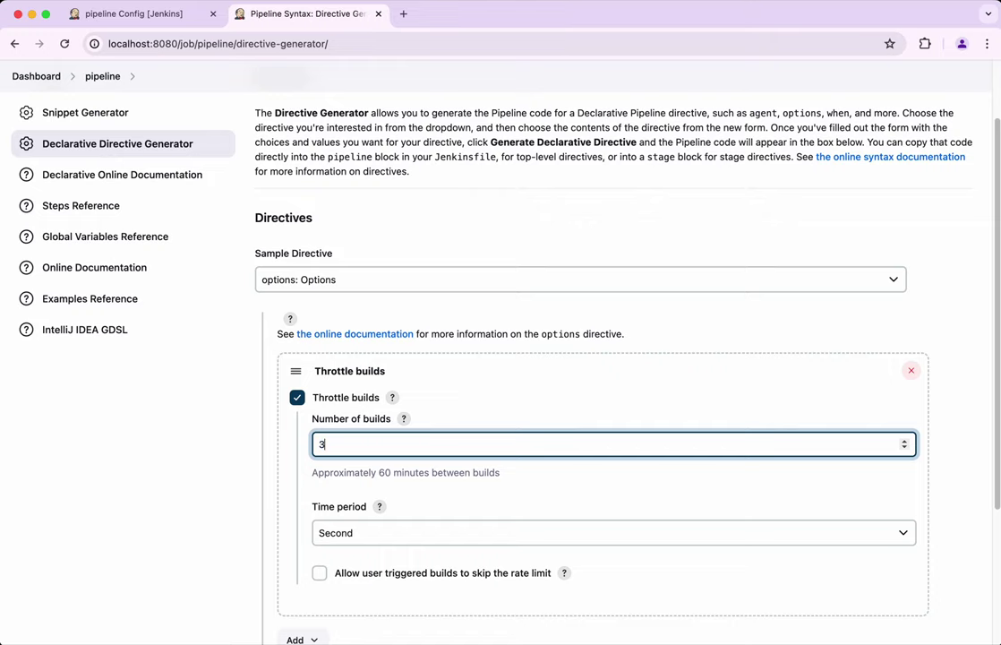
left_click(376, 530)
left_click(370, 534)
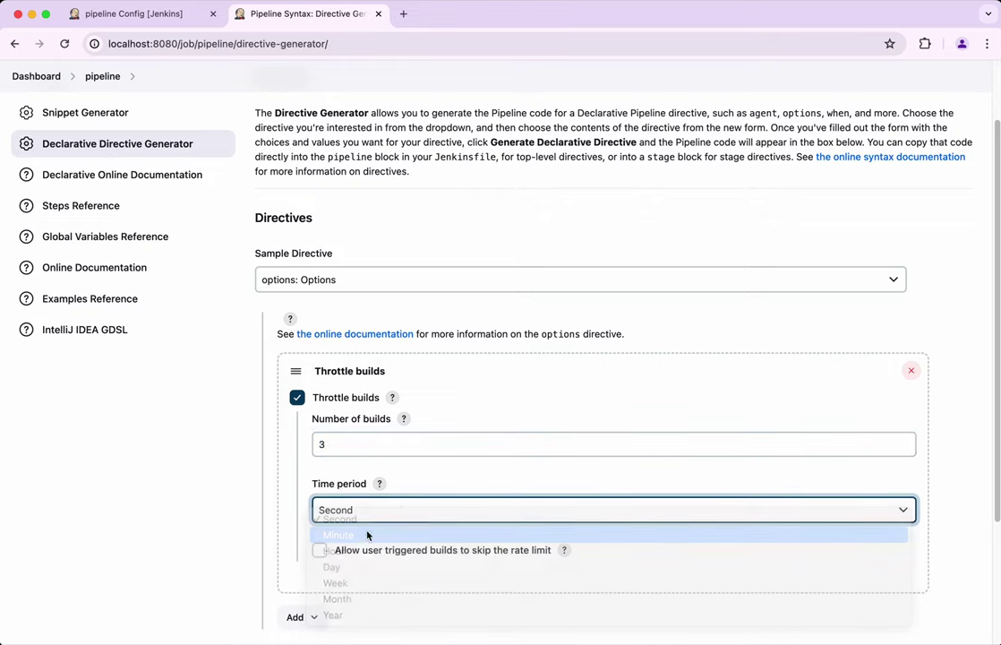
- Generate the declarative directive for the throttle option and copy the resulting code
scroll(425, 501, "down", 4)
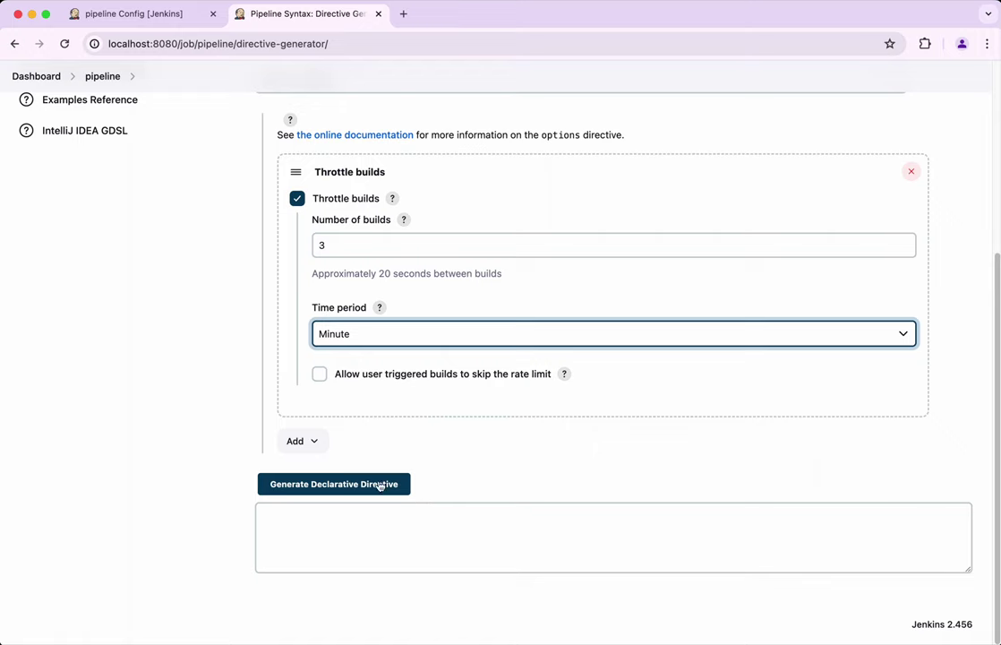
left_click(308, 488)
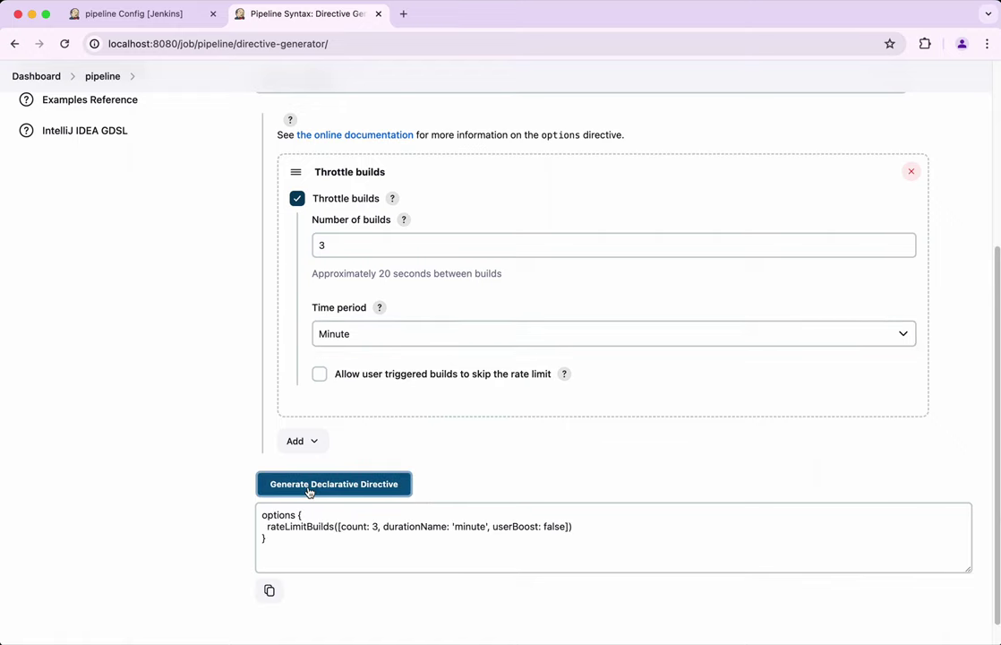
left_click(270, 591)
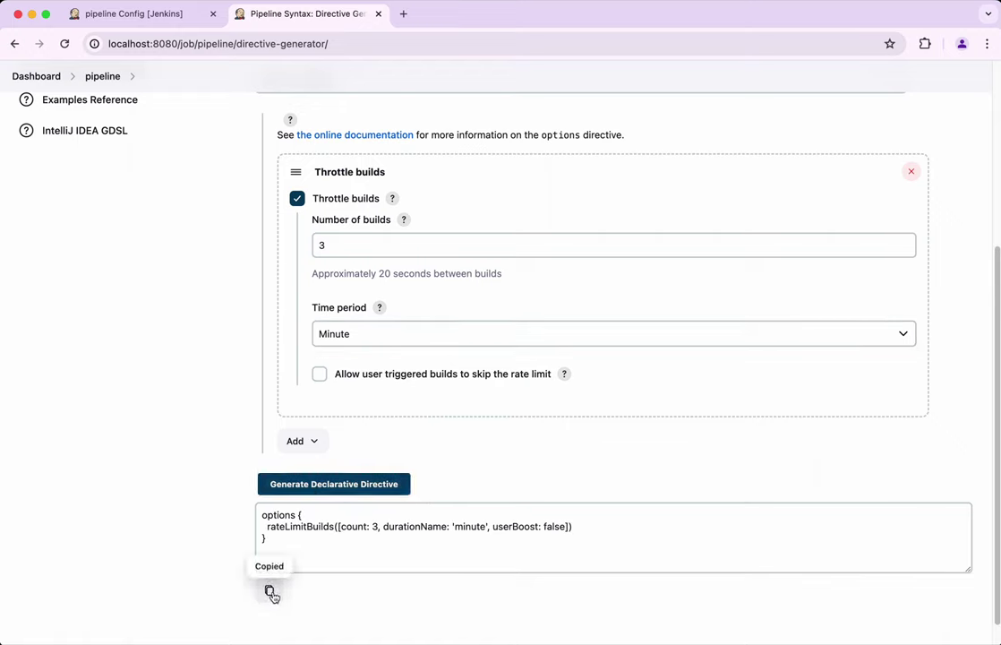
- Return to the job configuration and paste the copied options directive into the pipeline script between agent any and the stages block
scroll(163, 282, "up", 5)
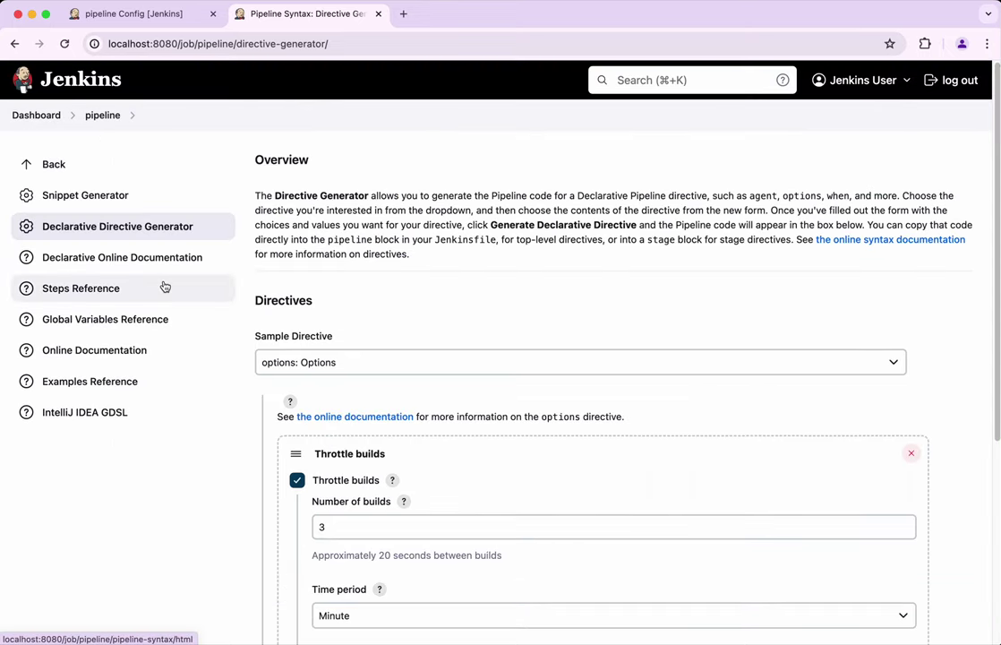
left_click(167, 19)
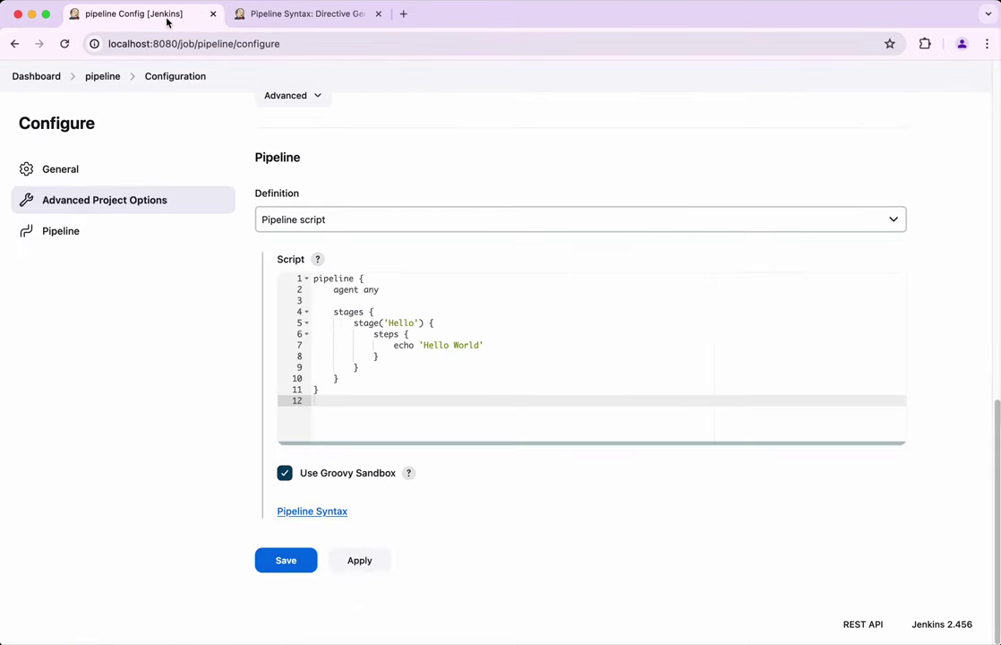
left_click(345, 300)
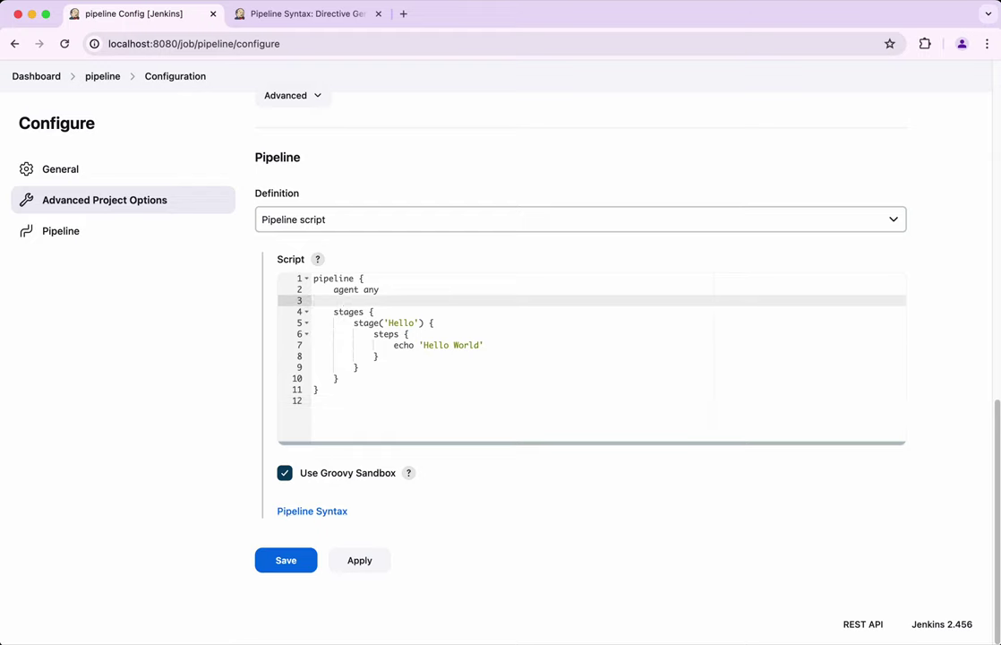
key("super+v")
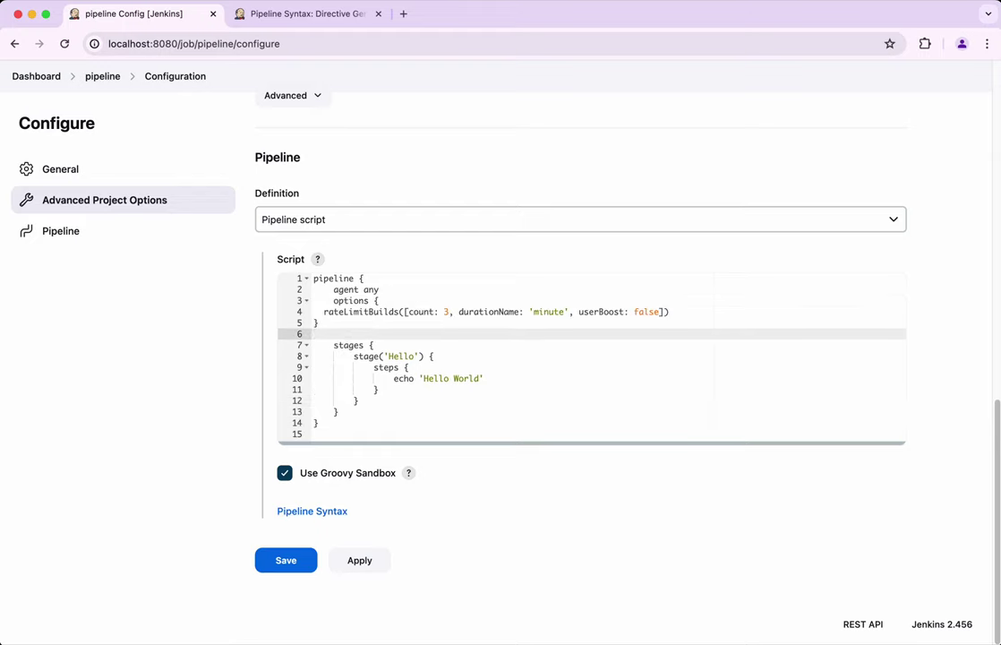
- Indent the rateLimitBuilds line and the options block's closing brace to match the script's structure, and save the job
left_click(320, 312)
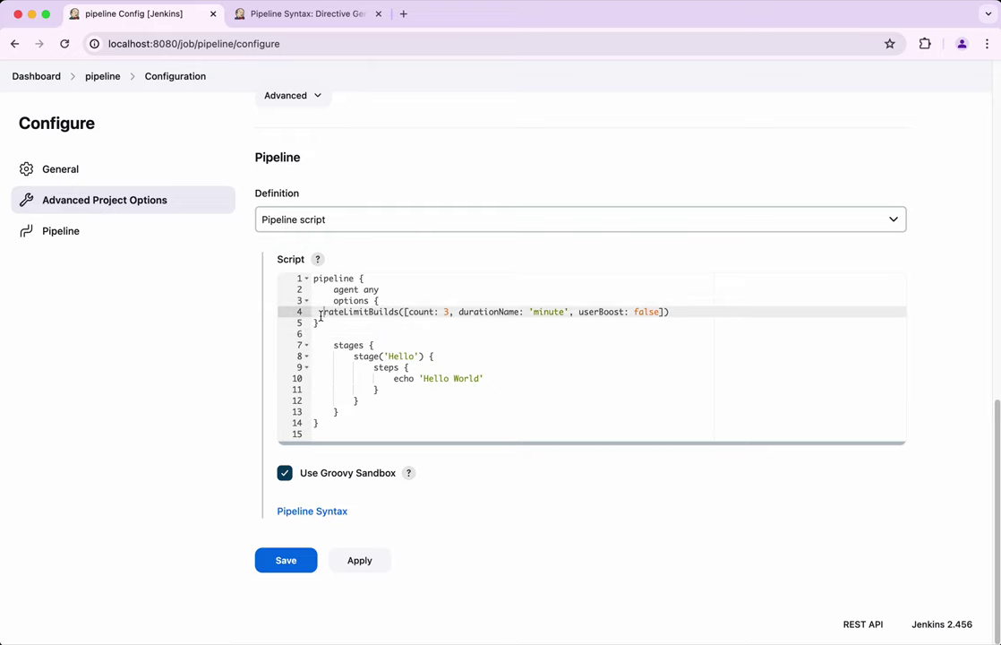
key("Tab")
key("Tab")
key("Down")
key("Tab")
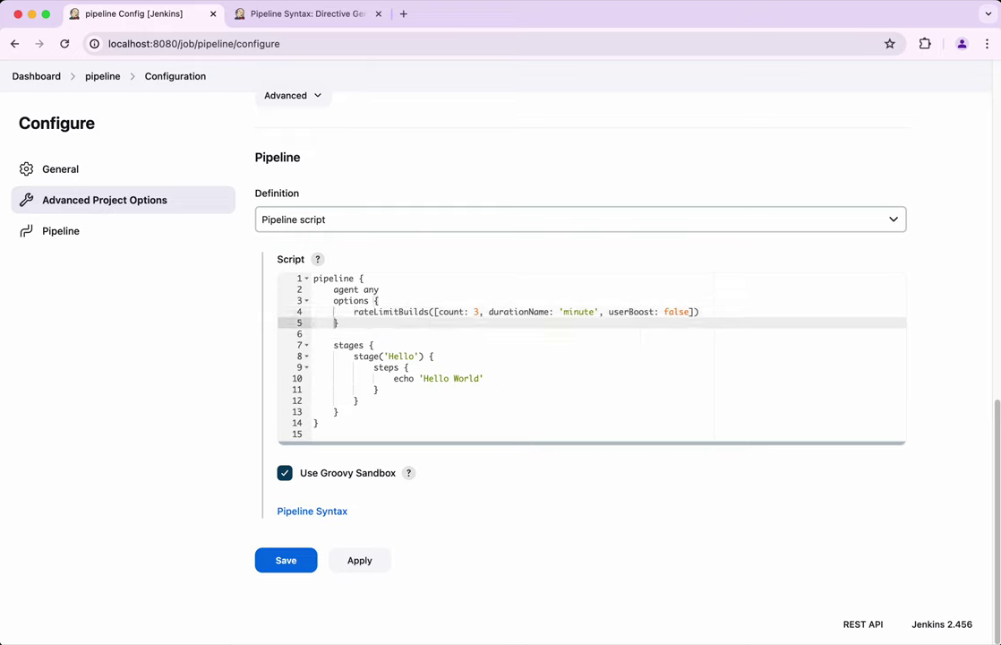
left_click(283, 559)
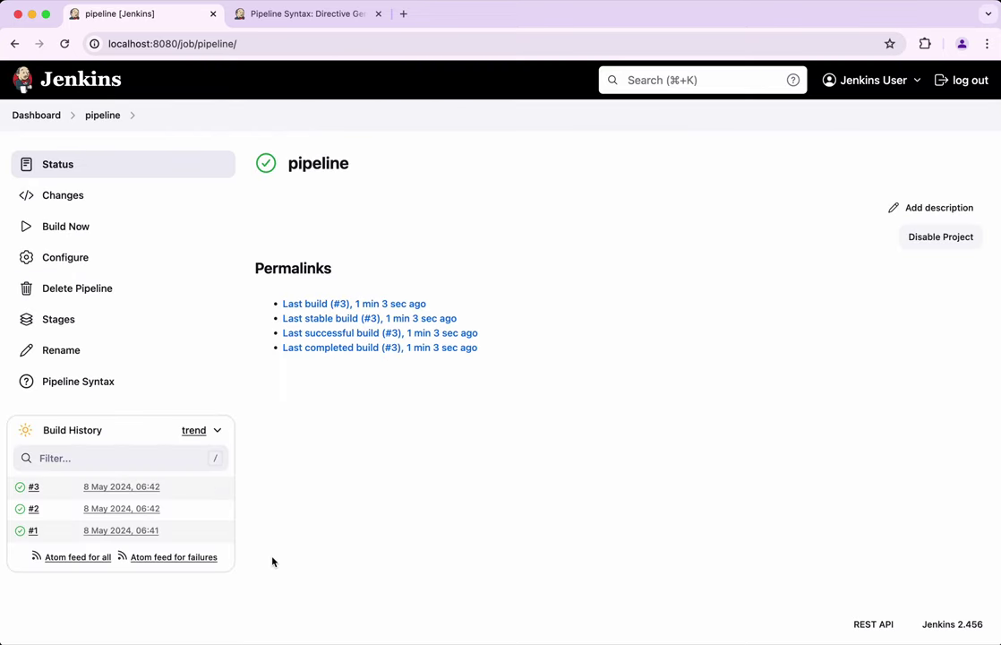
- Build the pipeline with the options directive and check the console output of build #4
left_click(77, 228)
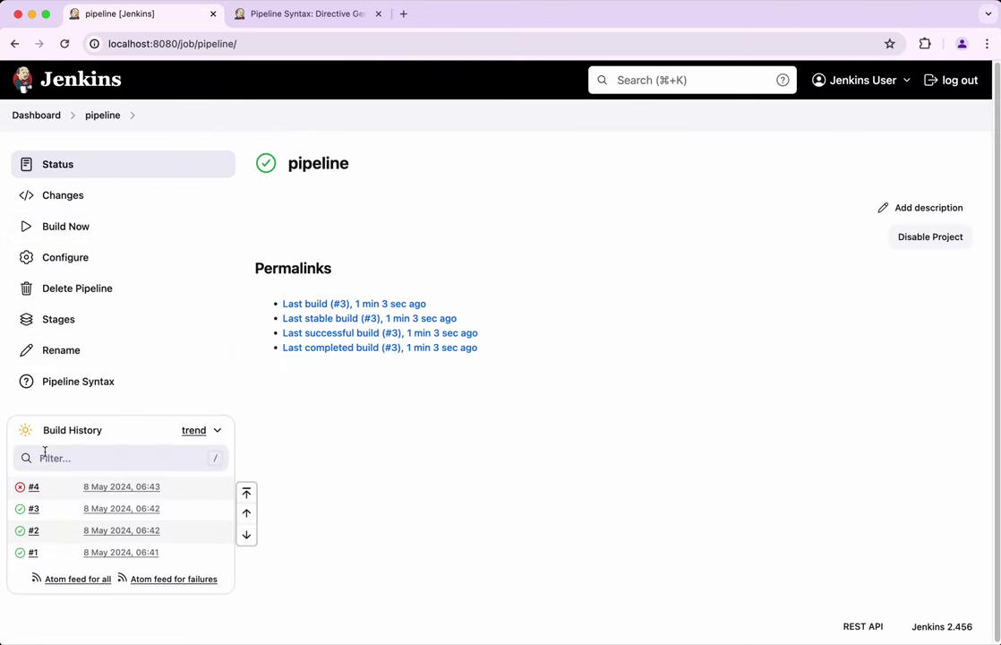
left_click(20, 486)
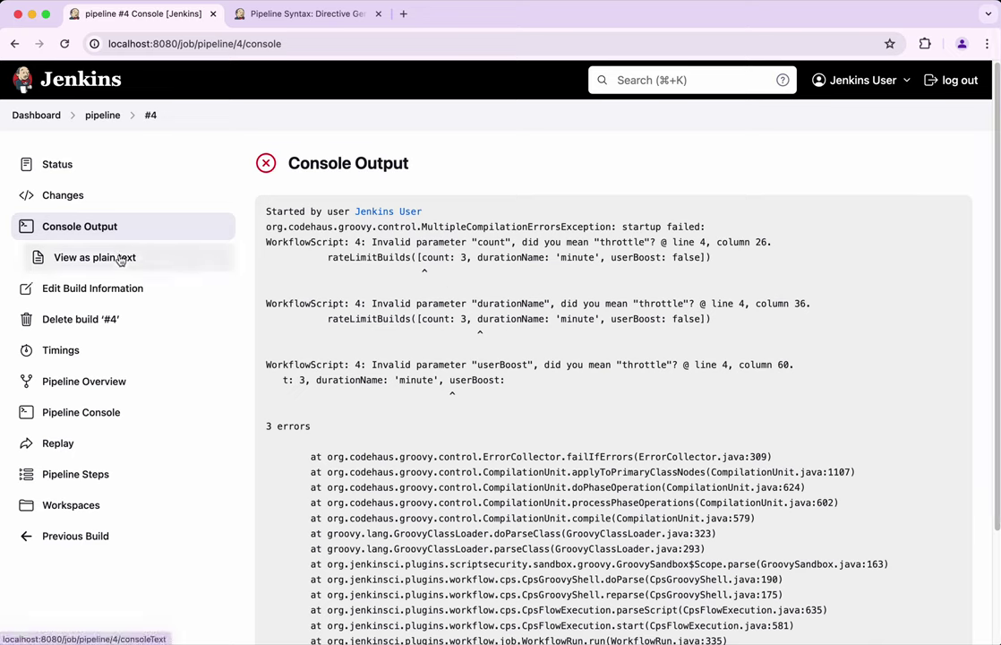
left_click(101, 119)
- Reopen the job configuration, insert throttle: before the opening square bracket in the script's rateLimitBuilds call, and save
left_click(67, 262)
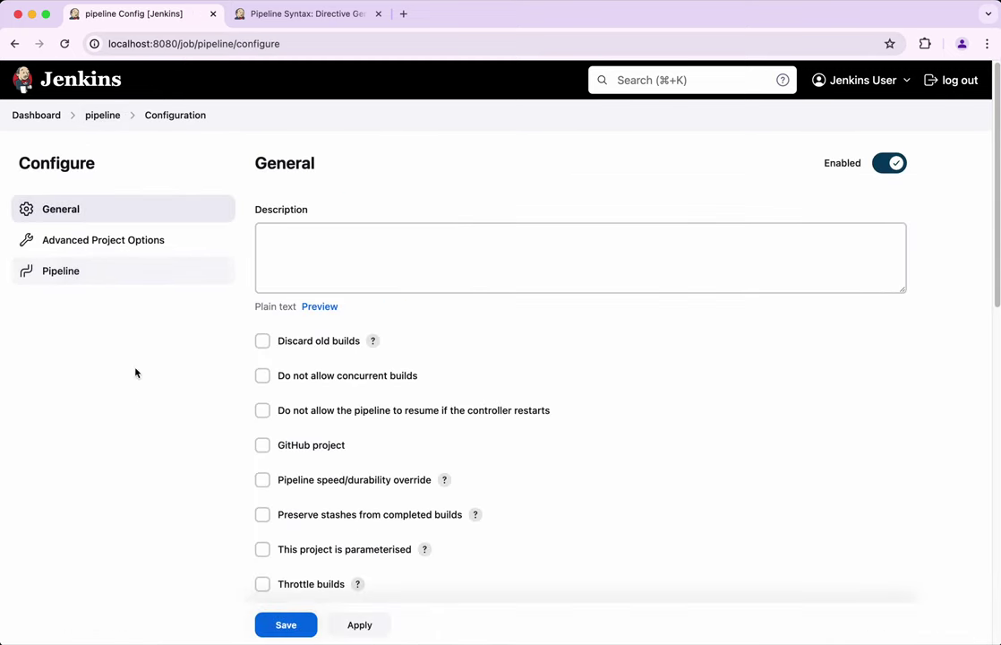
scroll(528, 554, "down", 10)
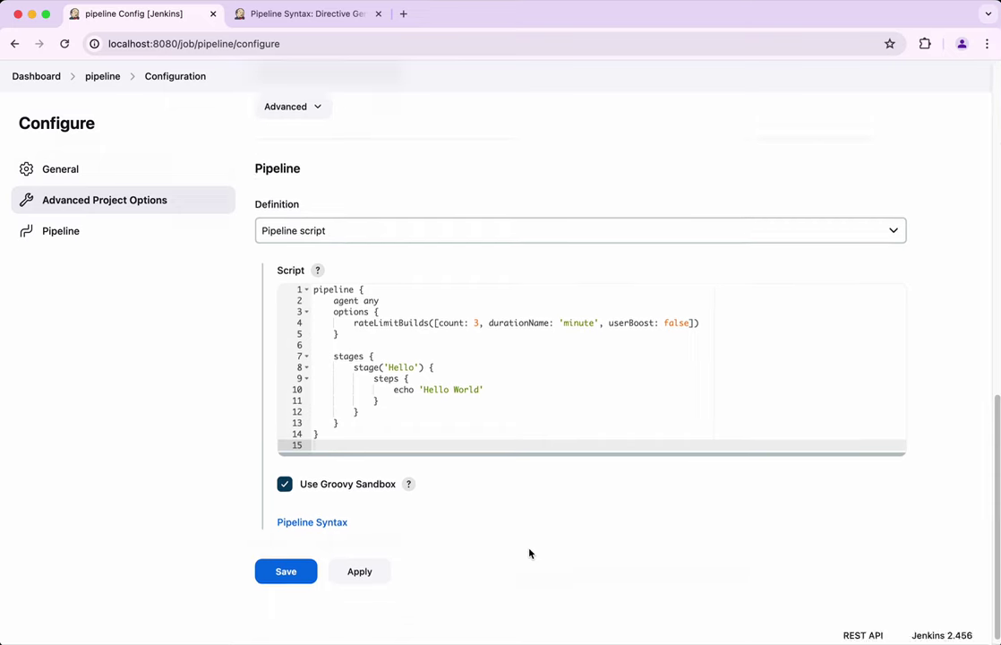
left_click(433, 311)
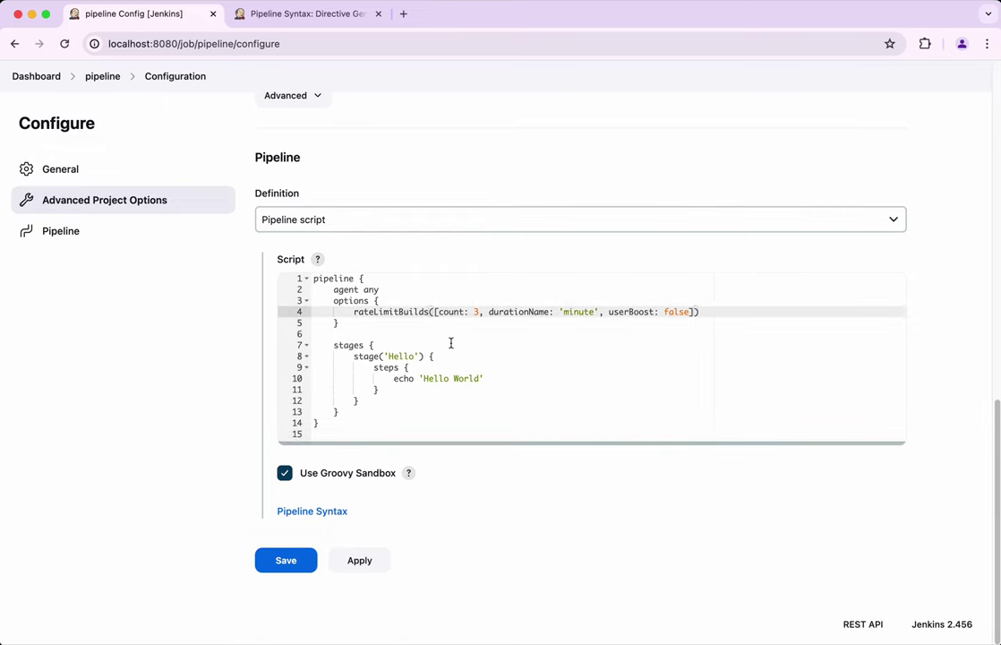
type("throt")
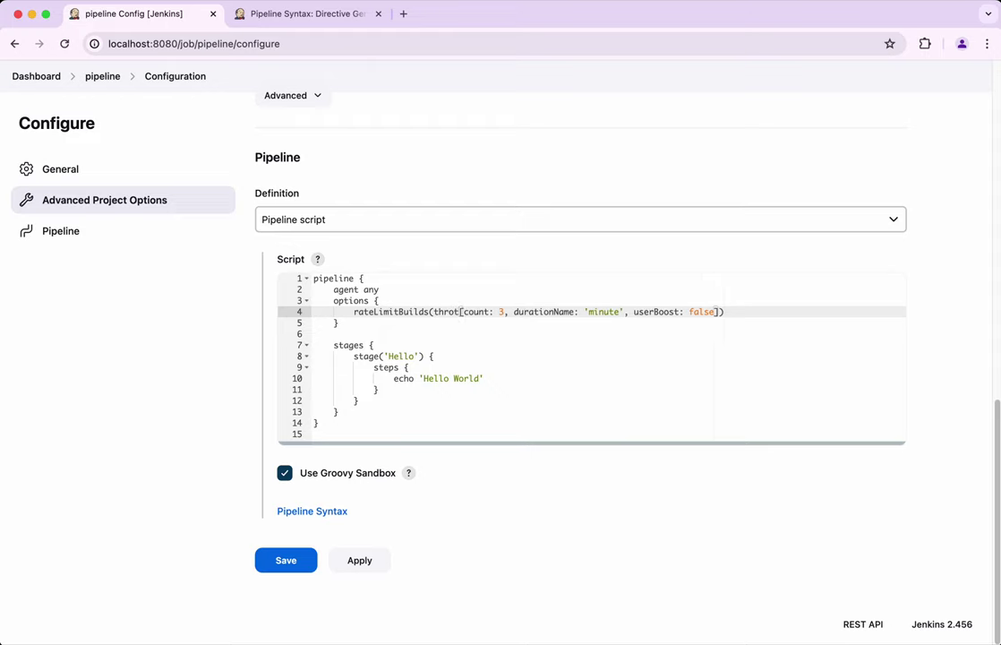
type("tle")
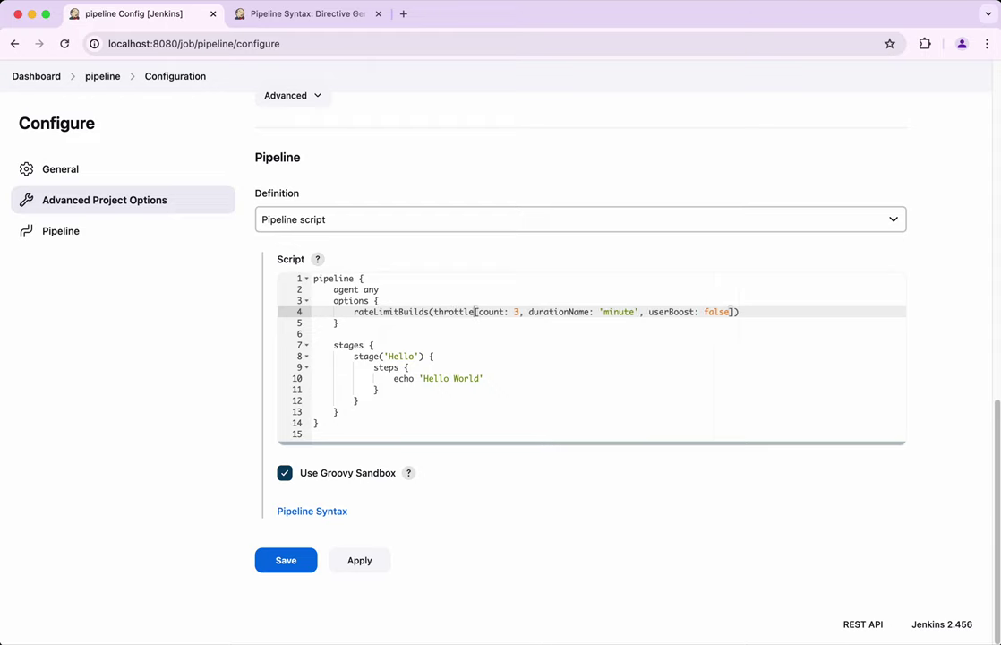
type(":")
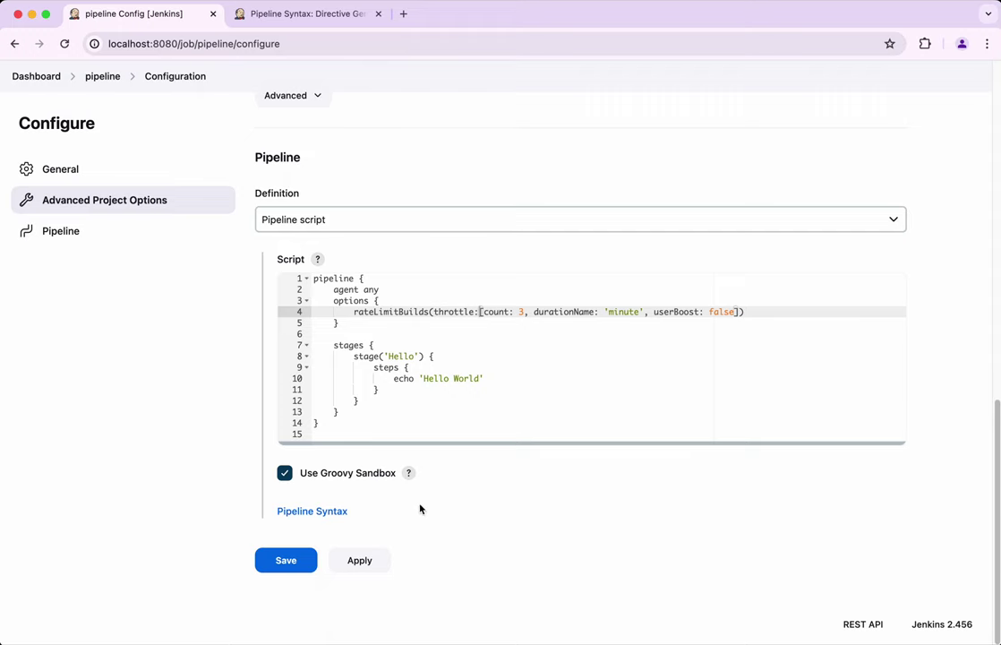
left_click(285, 560)
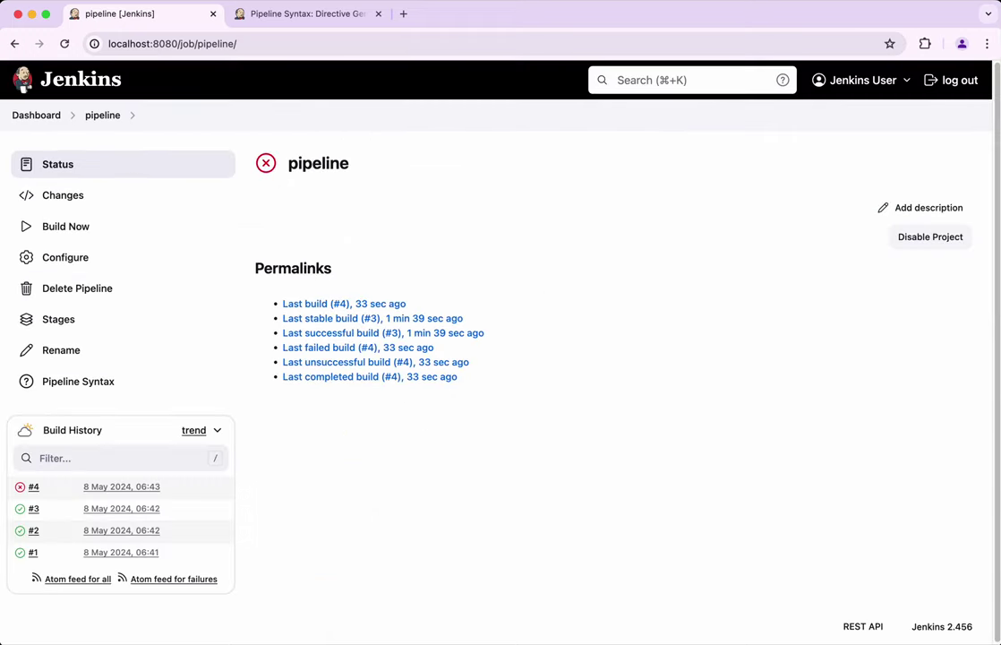
- Build the edited pipeline twice, checking the console output of build #5 in between
left_click(54, 229)
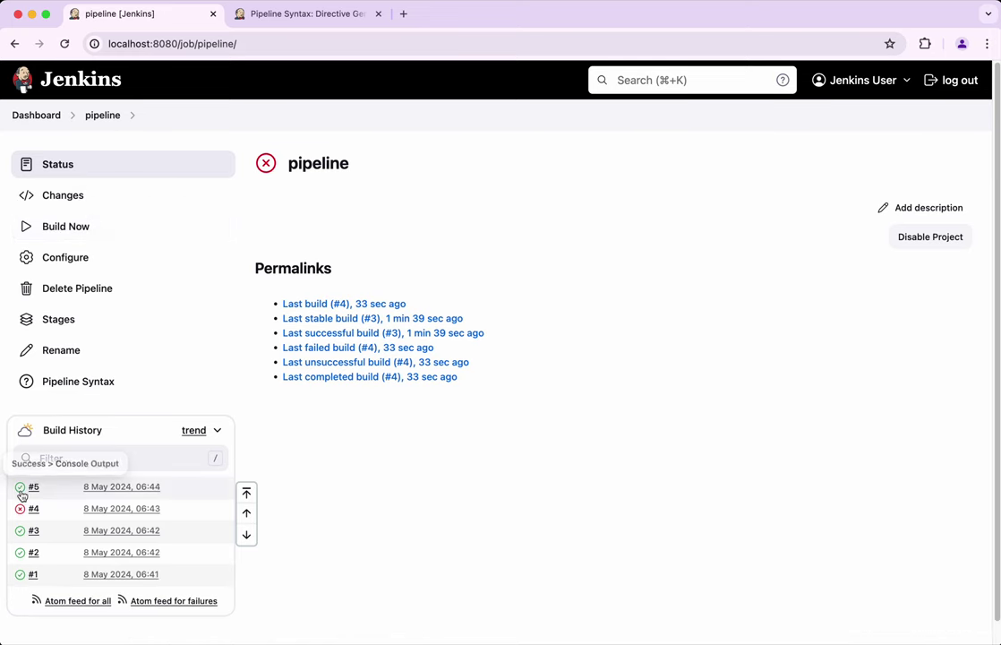
left_click(19, 491)
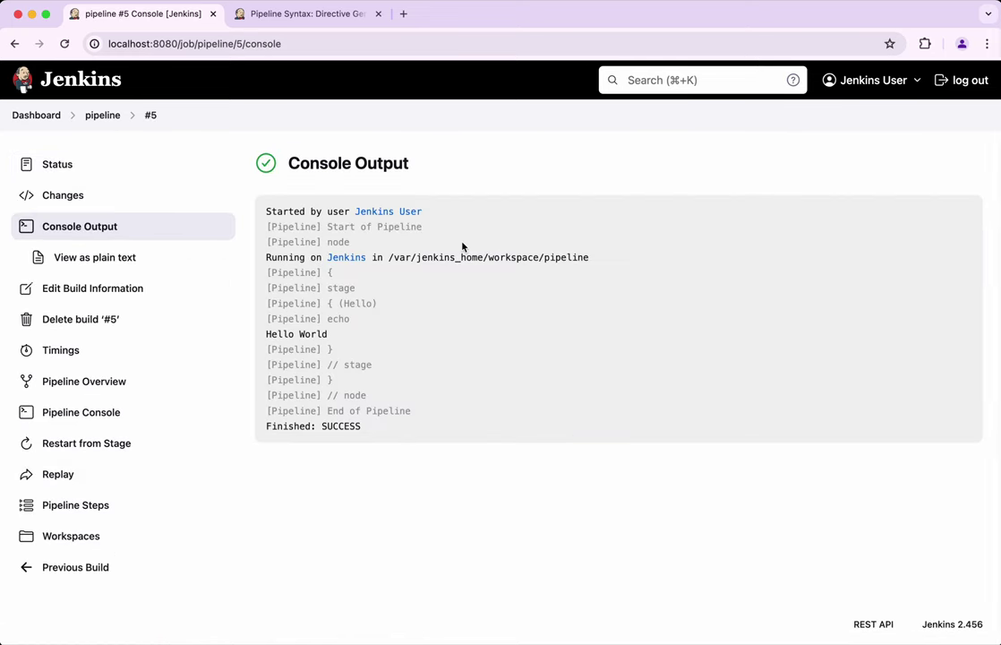
left_click(103, 114)
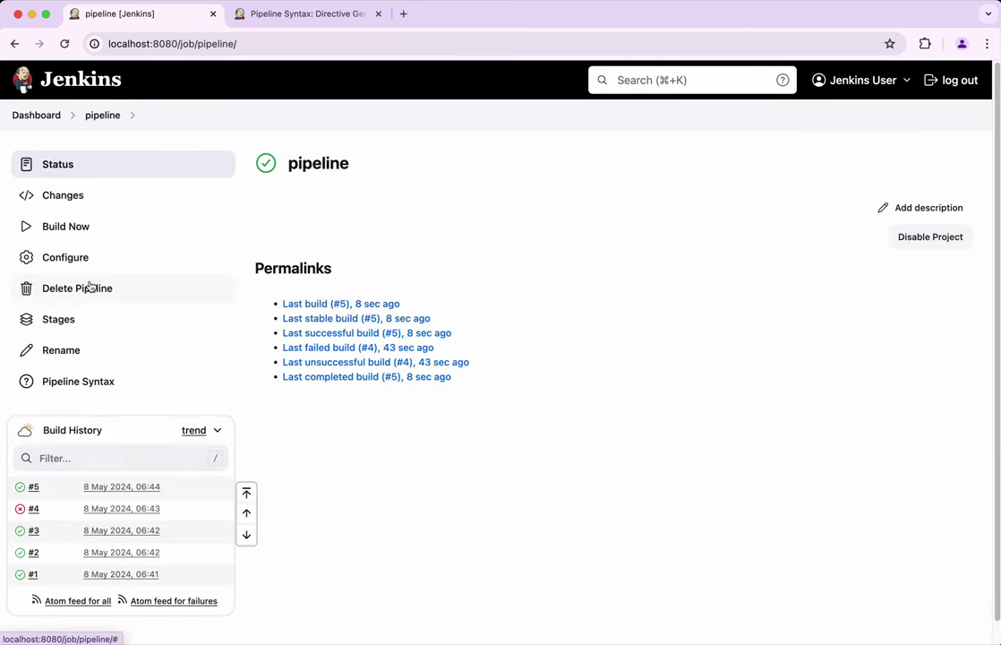
left_click(80, 231)
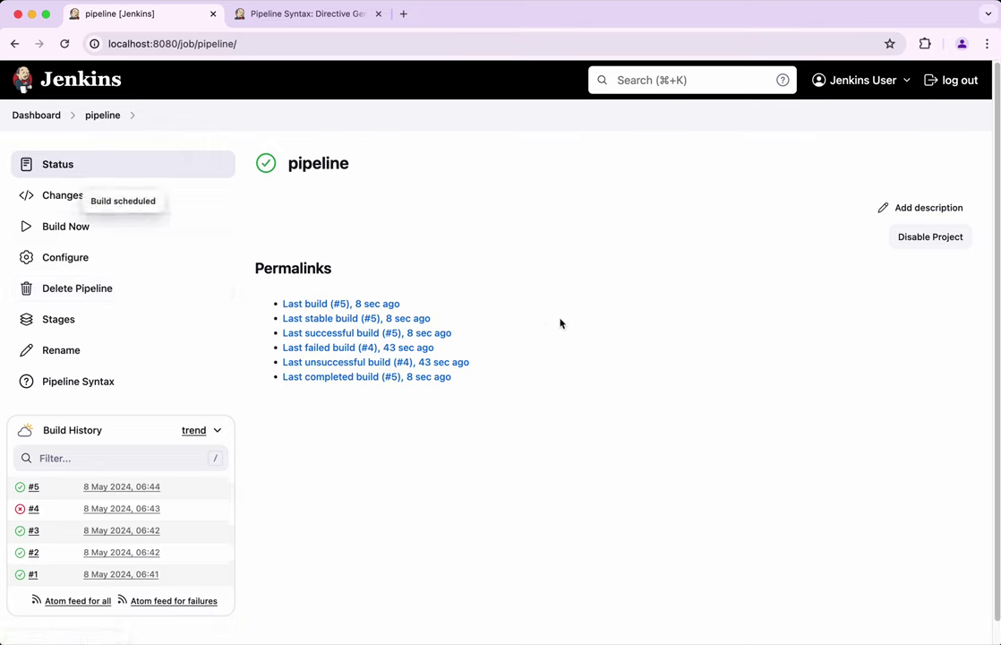